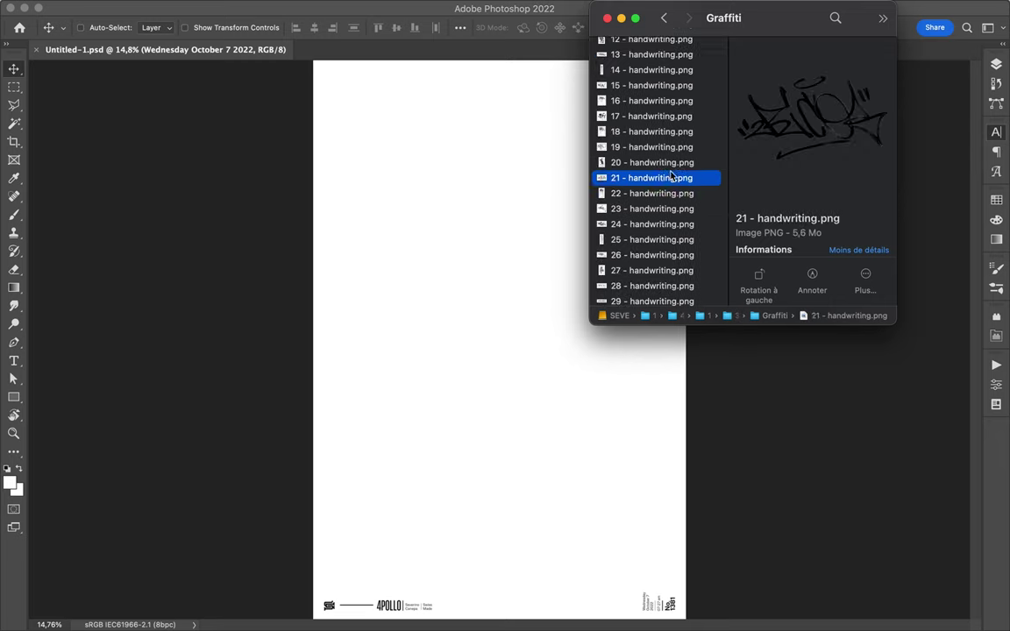
Step: Place the 20 and 18 - handwriting images and move them below the text layers
left_click_drag(652, 162, 406, 209)
key("Return")
left_click(672, 147)
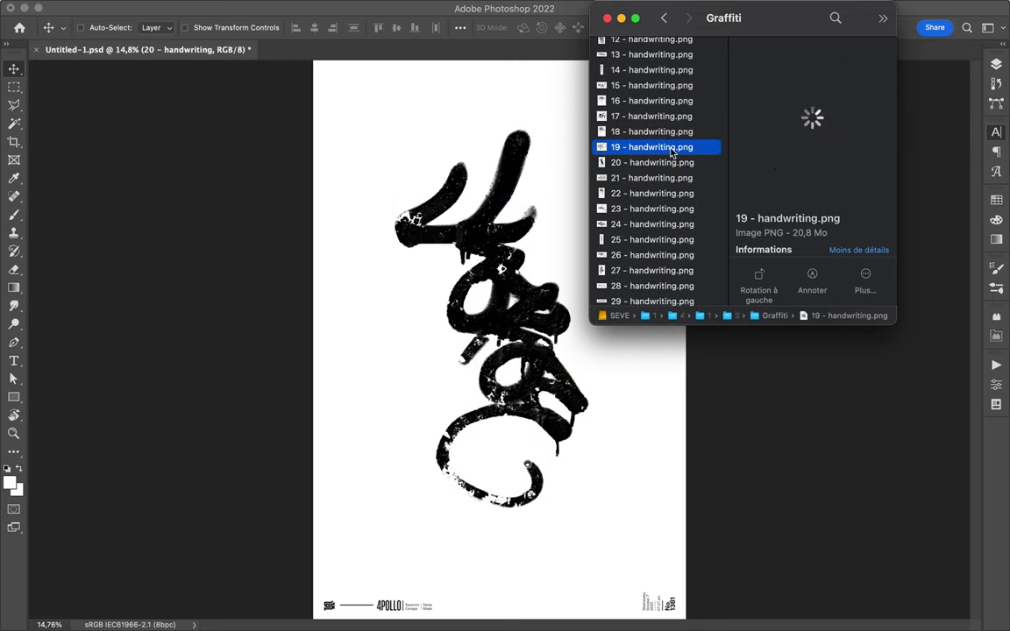
key("Up")
left_click(507, 146)
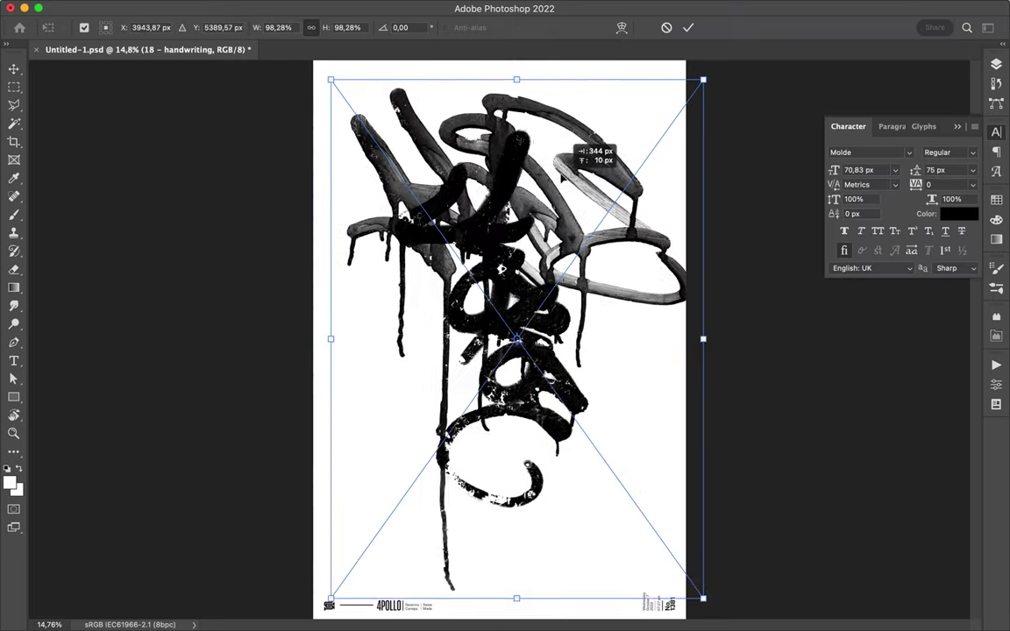
key("Return")
left_click_drag(893, 423, 881, 515)
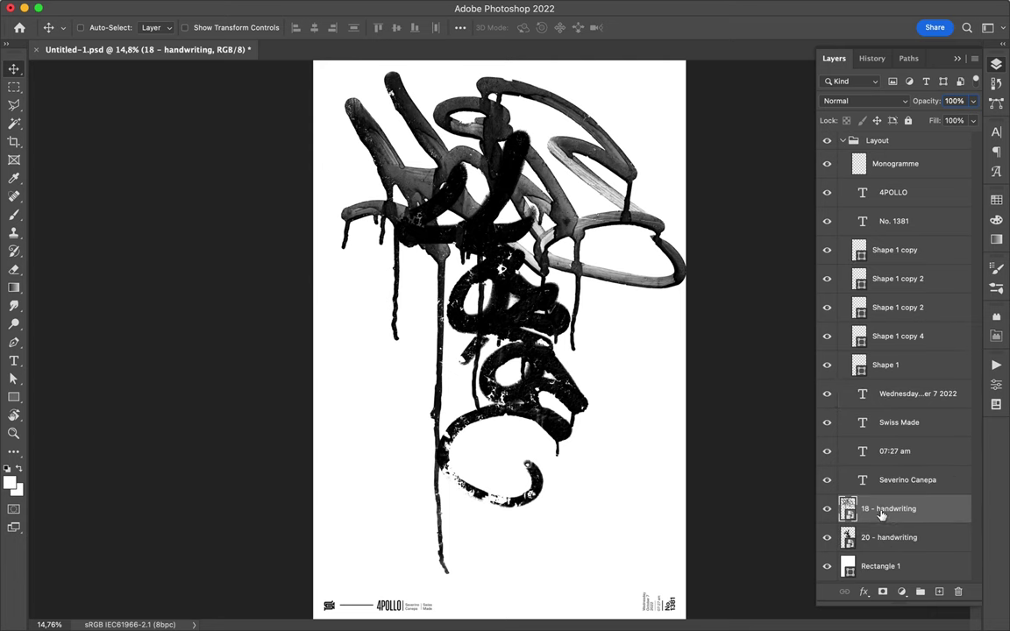
Step: Place the 23 - handwriting image and position its strokes over the other graffiti
left_click(392, 609)
left_click(644, 208)
left_click(641, 194)
key("Down")
left_click_drag(652, 209, 500, 333)
left_click_drag(631, 325, 676, 316)
key("Return")
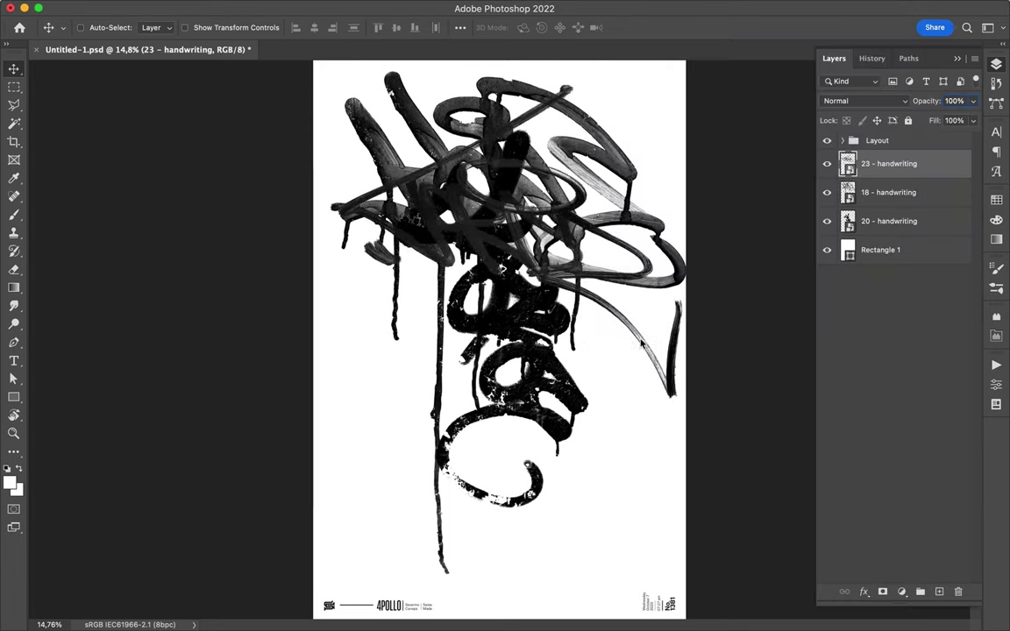
left_click_drag(562, 298, 579, 320)
left_click(355, 549)
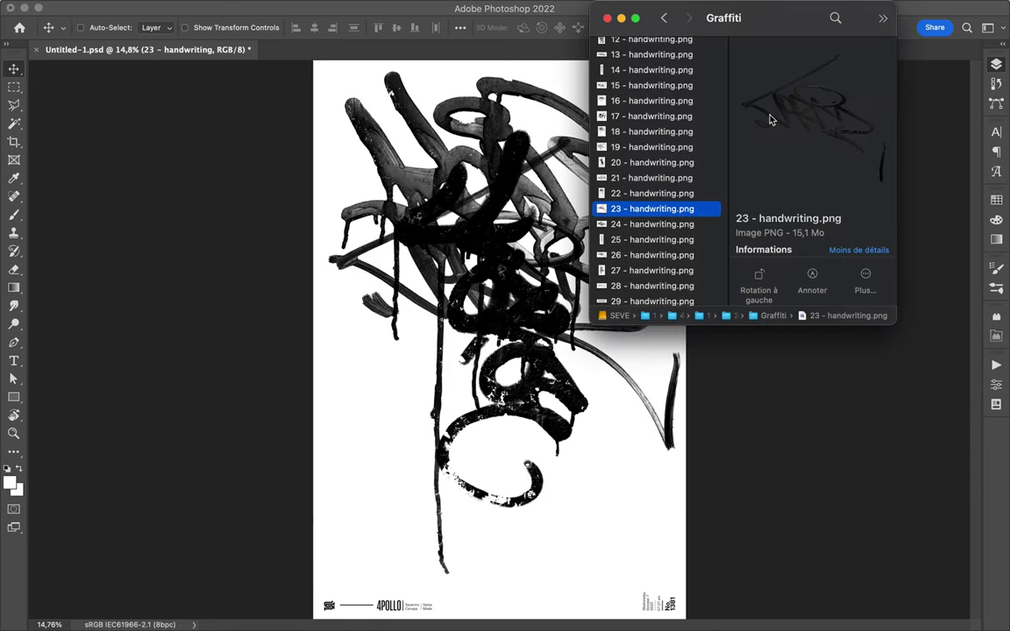
Step: Find the 01 - Sculptures folder and place 14 - Character sculpture.png on the poster
key("Left")
key("Down")
key("Left")
key("Left")
key("Right")
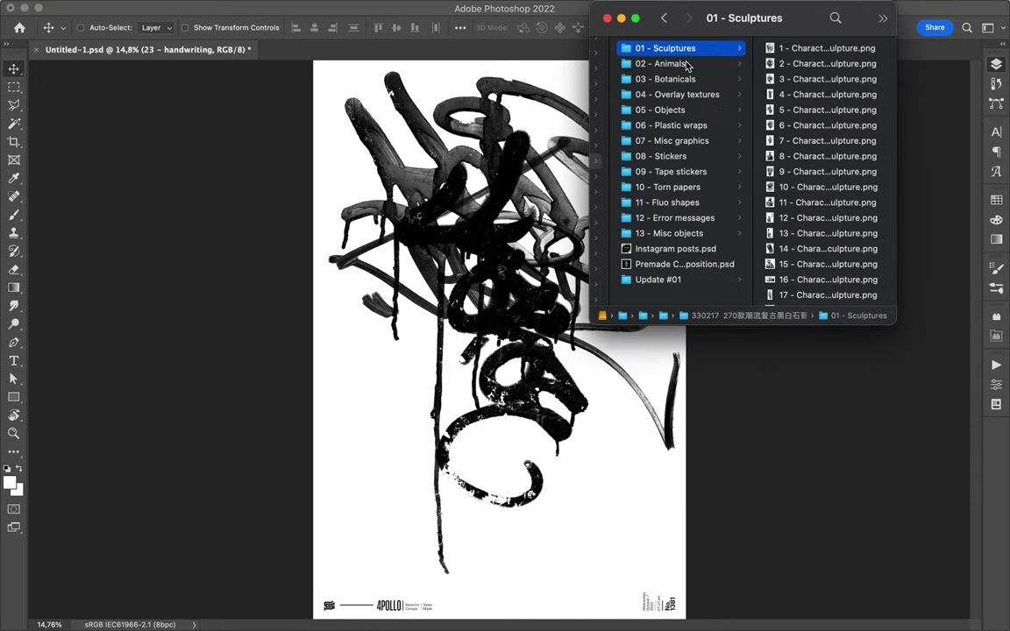
key("Down")
key("Right")
key("Down")
key("Down")
key("Down")
key("Down")
key("Left")
key("Up")
key("Right")
key("Down")
key("Down")
key("Down")
key("Down")
key("Down")
key("Down")
key("Down")
key("Down")
key("Down")
key("Down")
key("Down")
key("Down")
key("Down")
left_click_drag(692, 248, 507, 306)
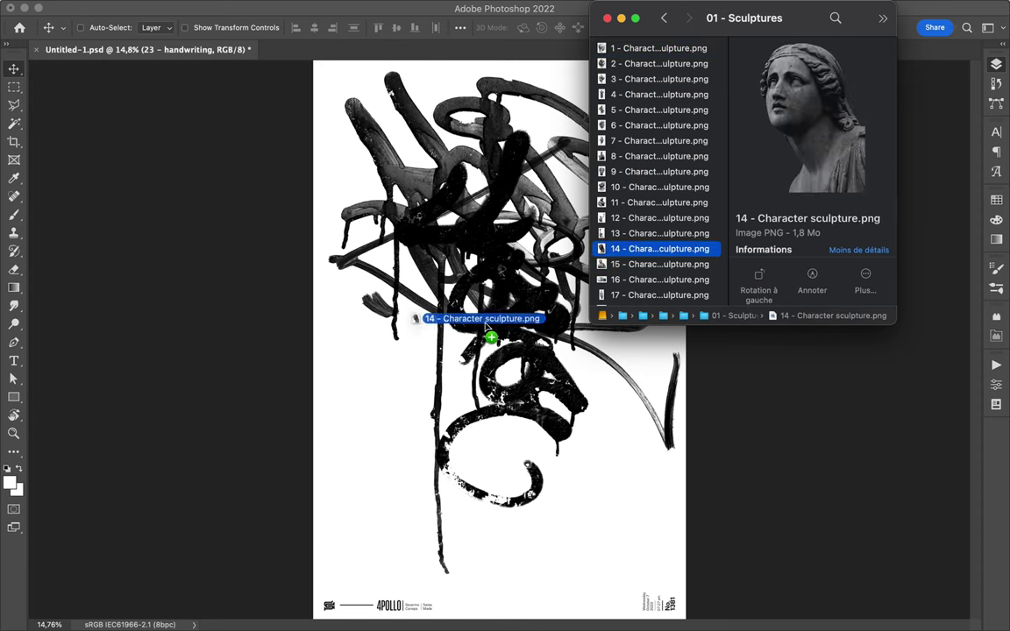
key("Return")
Step: Put the sculpture under the graffiti, flip it horizontally, and shift everything down-left
left_click_drag(881, 224, 883, 252)
left_click_drag(425, 337, 418, 324)
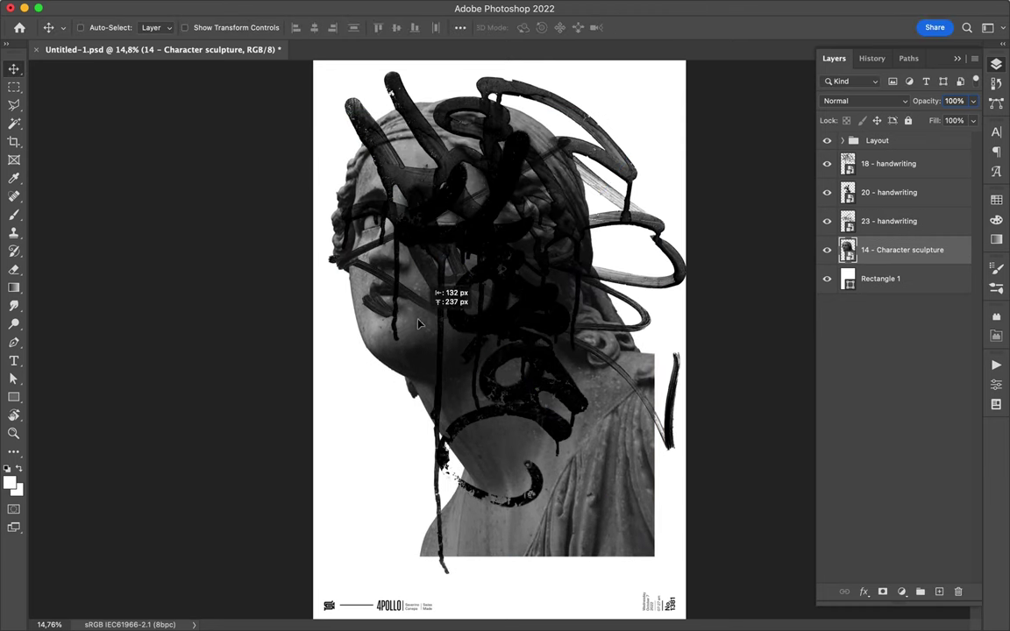
left_click(138, 8)
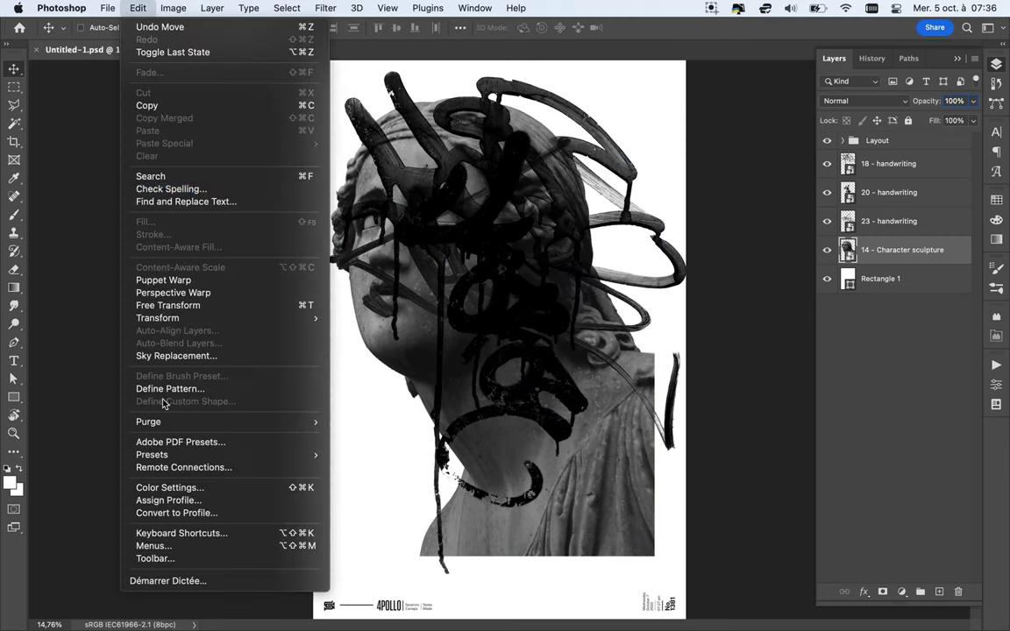
mouse_move(158, 318)
left_click(361, 562)
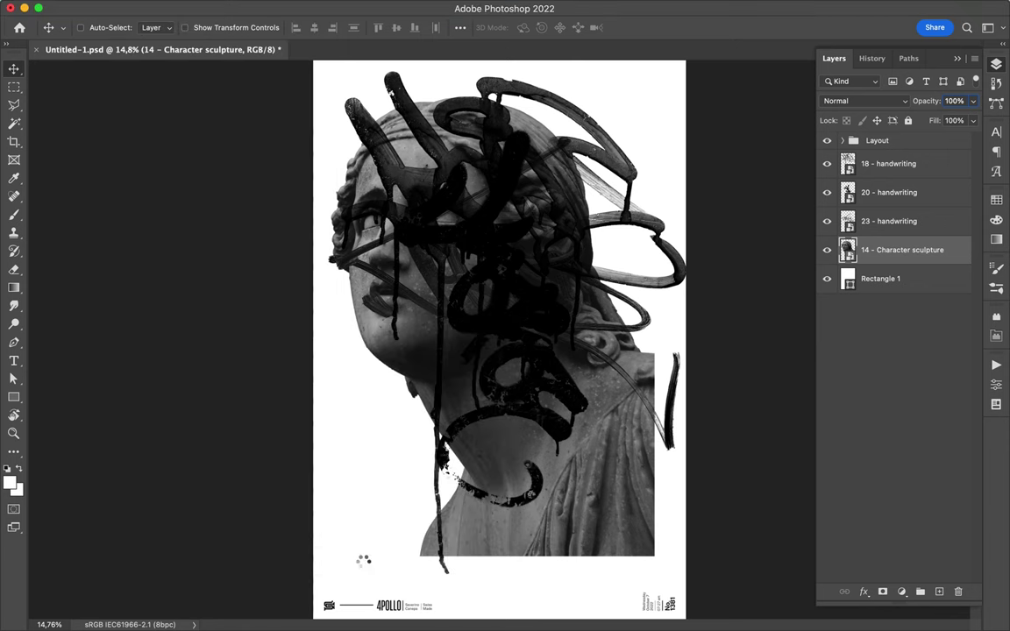
left_click_drag(368, 570, 414, 458)
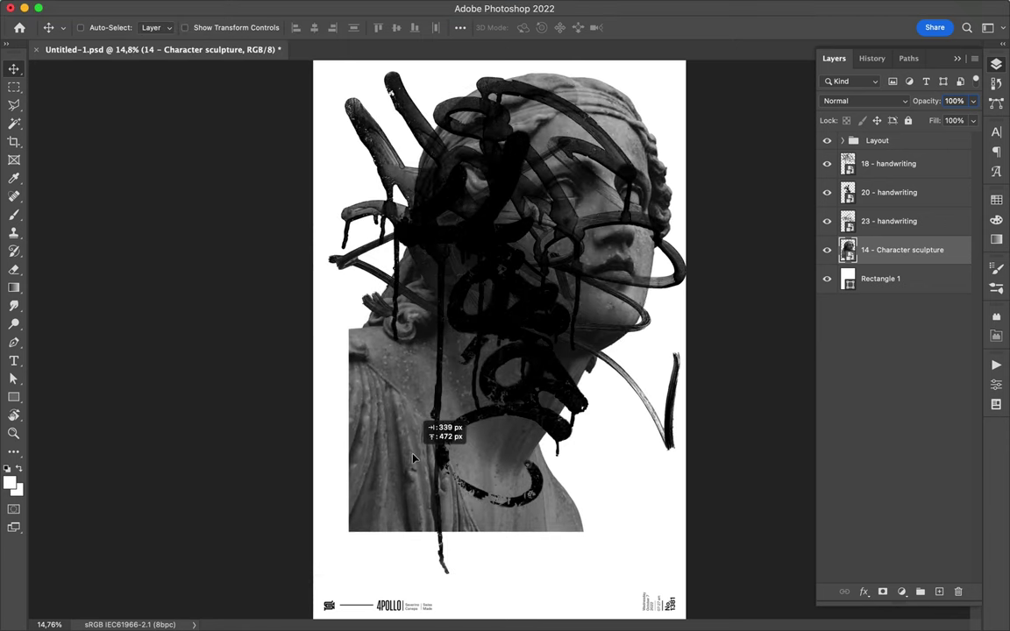
left_click(881, 178, "shift")
left_click_drag(614, 191, 603, 224)
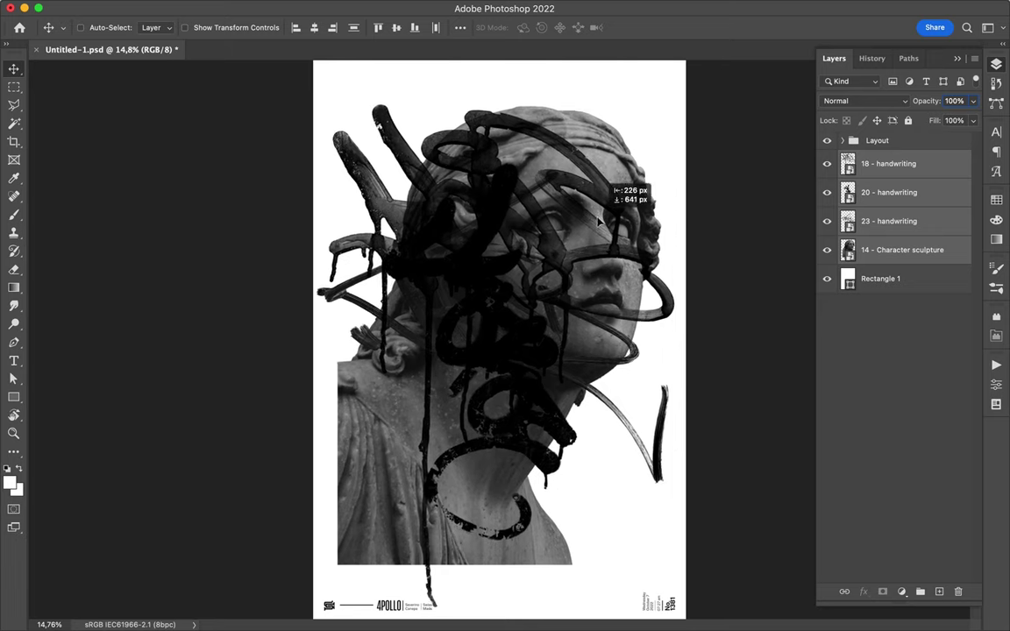
Step: Place the 1 - Objects cassette from 05 - Objects onto the statue's shoulder
left_click(412, 603)
key("Down")
key("Left")
key("Down")
key("Down")
key("Down")
key("Down")
key("Right")
key("Down")
key("Up")
left_click(435, 329)
left_click_drag(436, 329, 438, 333)
key("Return")
left_click_drag(524, 402, 394, 415)
Step: Scale the sculpture to 84%, move it right, and reposition it with the cassette
left_click(356, 388)
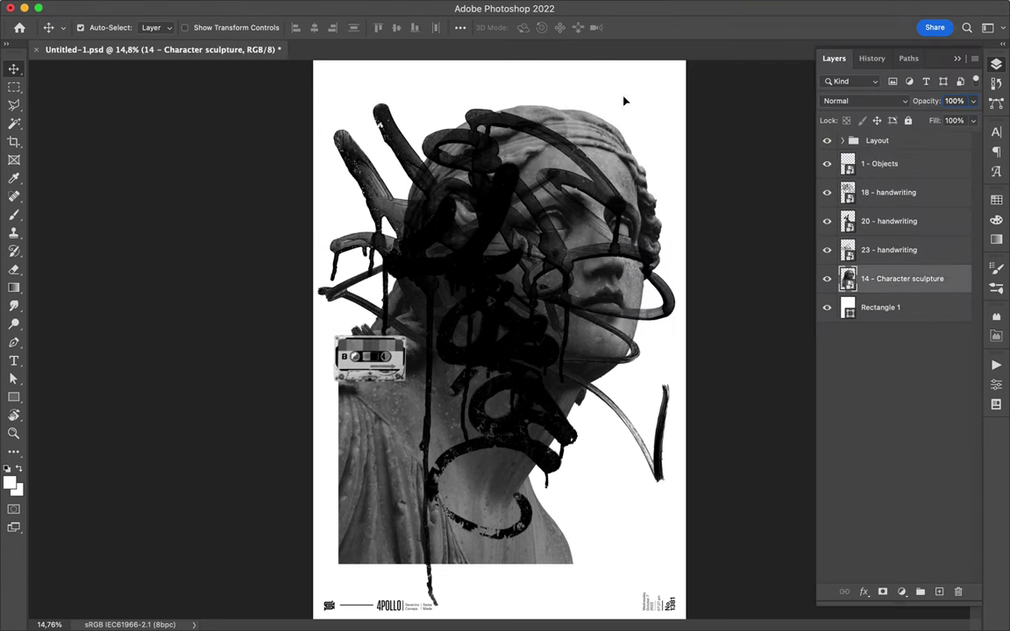
key("ctrl+t")
left_click_drag(661, 105, 611, 179)
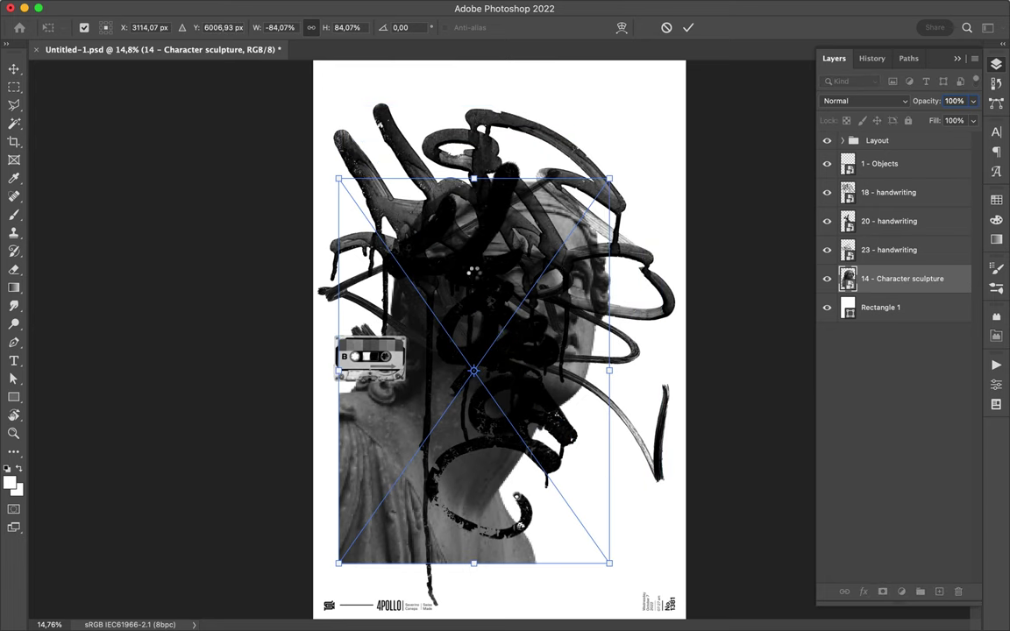
key("Return")
mouse_move(436, 215)
left_mouse_down()
mouse_move(542, 219)
mouse_move(500, 215)
left_mouse_up()
left_click(372, 359)
left_click(344, 386, "shift")
left_click_drag(344, 386, 407, 427)
left_click_drag(417, 372, 412, 416)
left_click(419, 372)
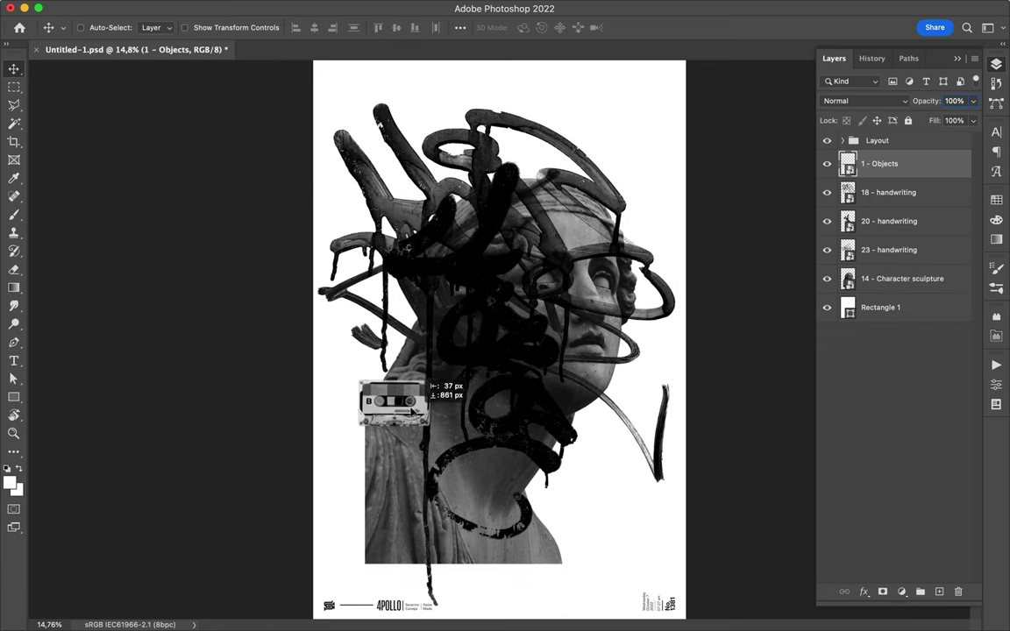
mouse_move(516, 628)
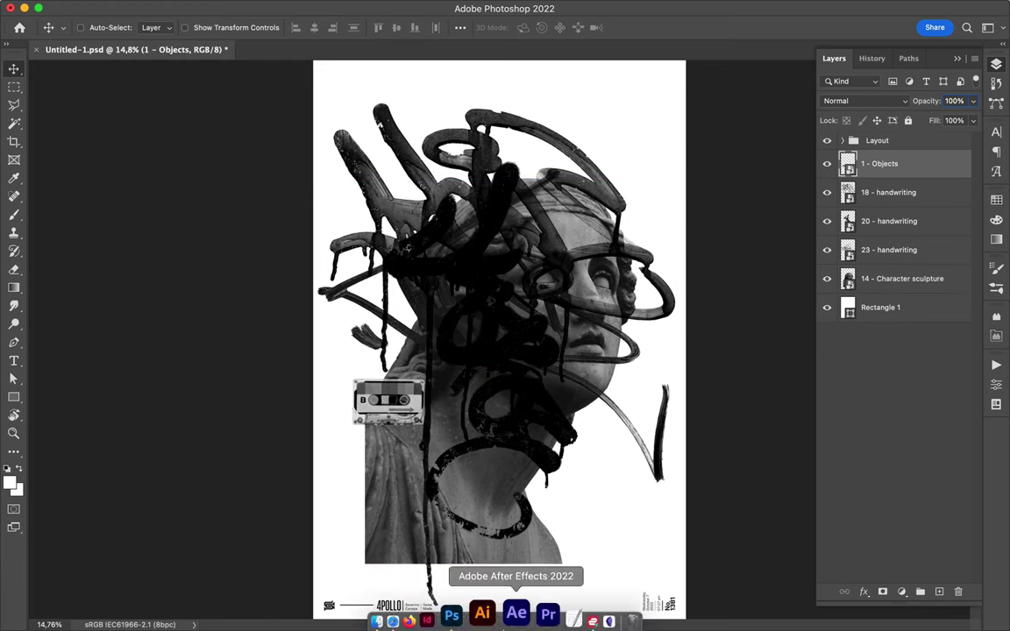
Step: Place the 19 - Objects disc, shrinking it and moving it toward the statue's head
left_click(412, 604)
left_click(657, 93)
key("Down")
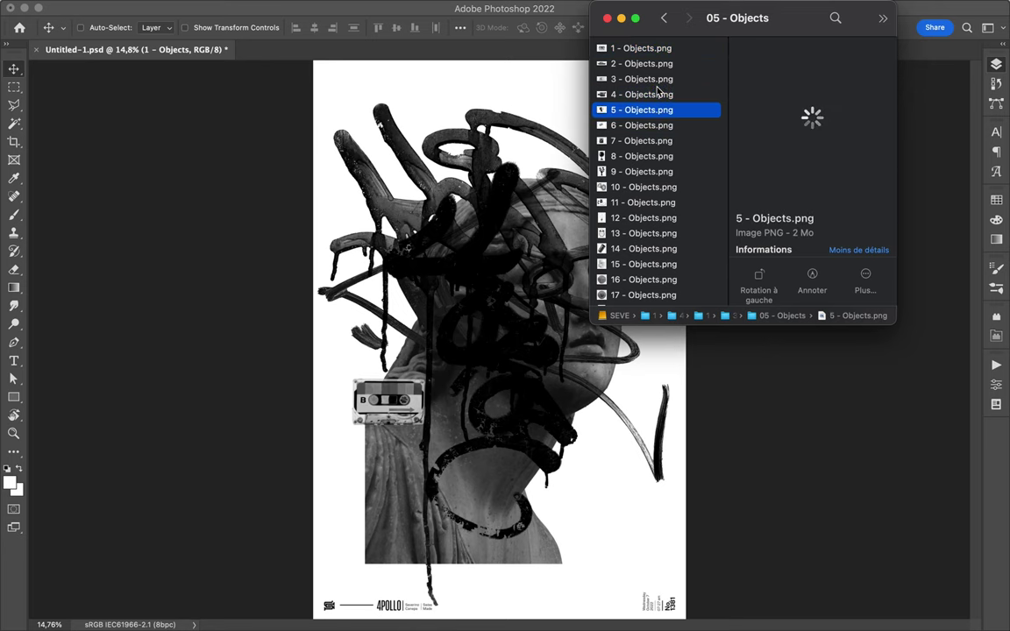
key("Down")
left_click(631, 154)
scroll(633, 167, "down", 3)
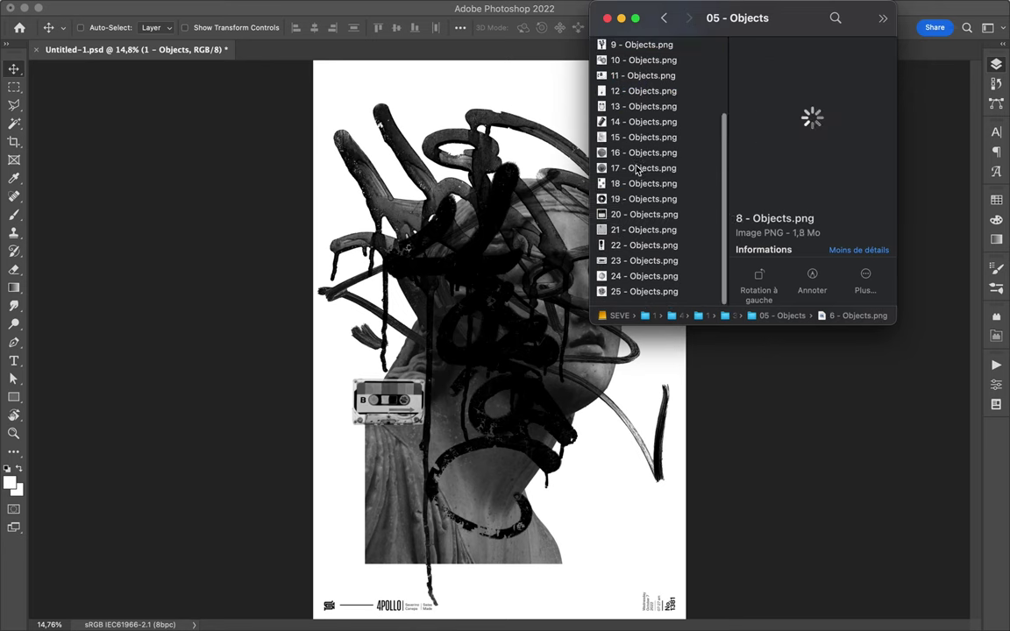
left_click(637, 199)
left_click_drag(529, 241, 496, 406)
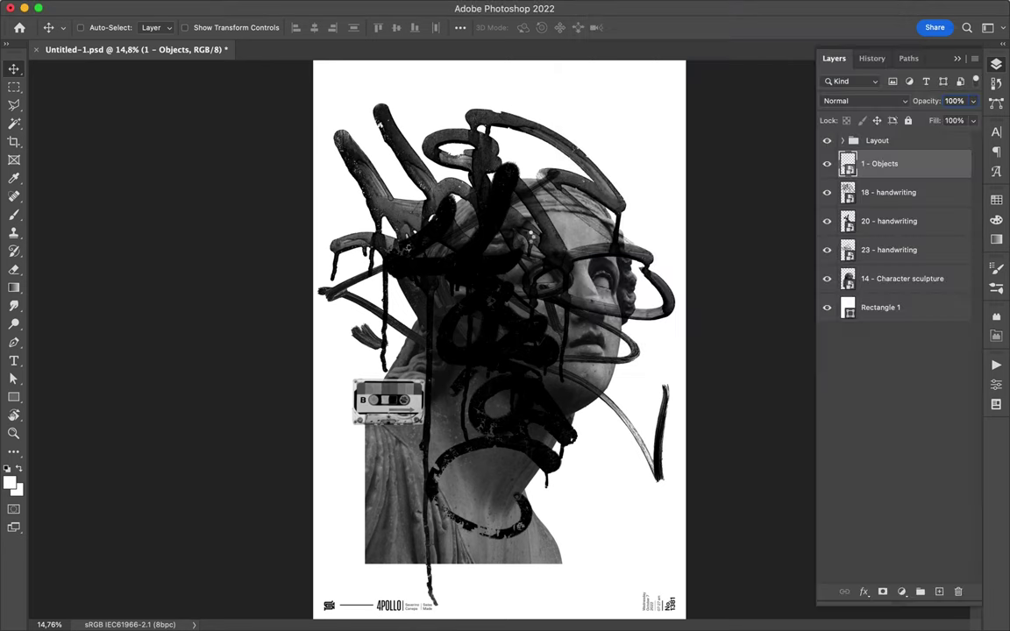
left_click_drag(685, 485, 590, 440)
mouse_move(526, 369)
left_mouse_down()
mouse_move(518, 306)
mouse_move(604, 230)
left_mouse_up()
key("Return")
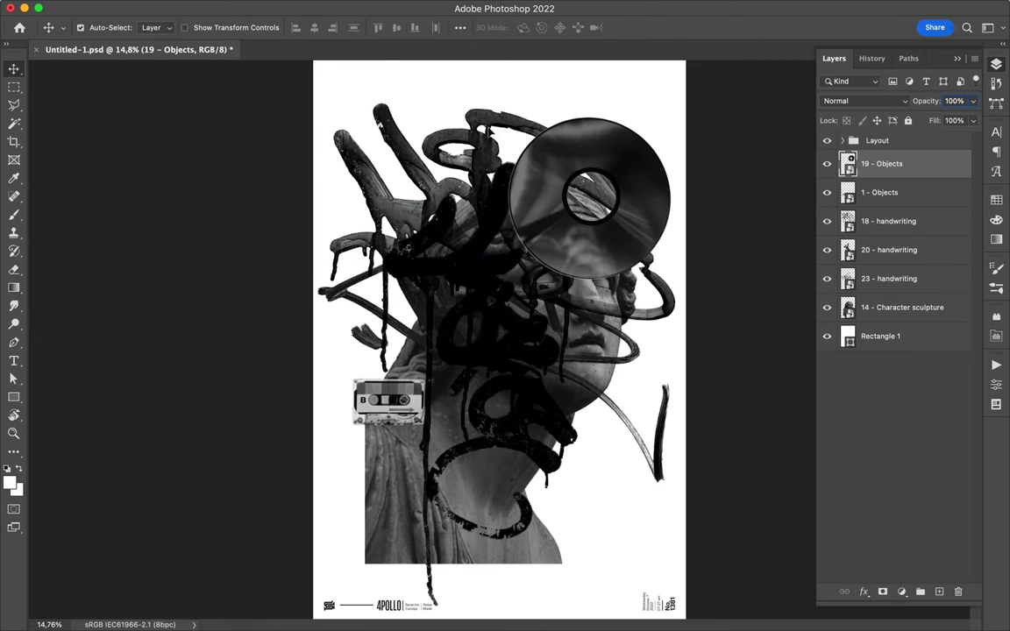
Step: Rotate the disc slightly and tuck its layer behind the sculpture's head
key("ctrl+t")
left_click_drag(701, 92, 719, 125)
key("Return")
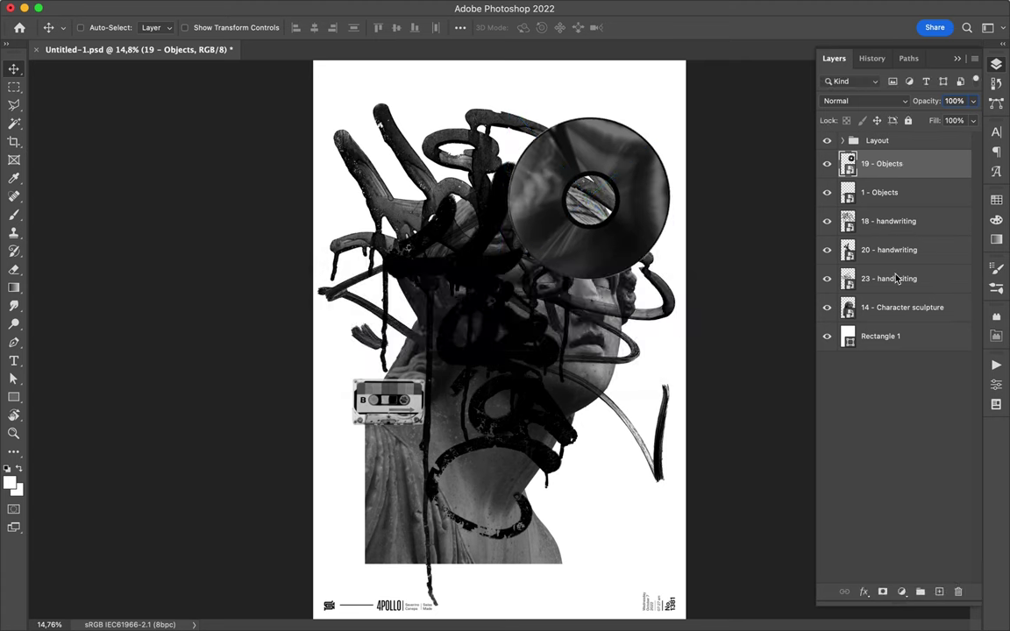
left_click_drag(897, 279, 834, 332)
left_click_drag(568, 180, 632, 206)
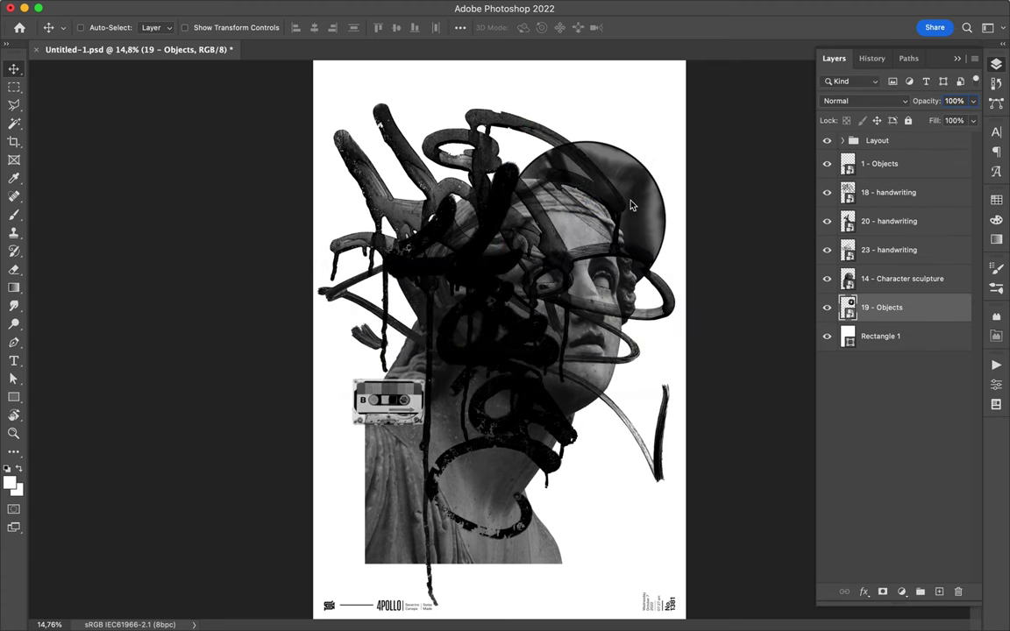
left_click(422, 604)
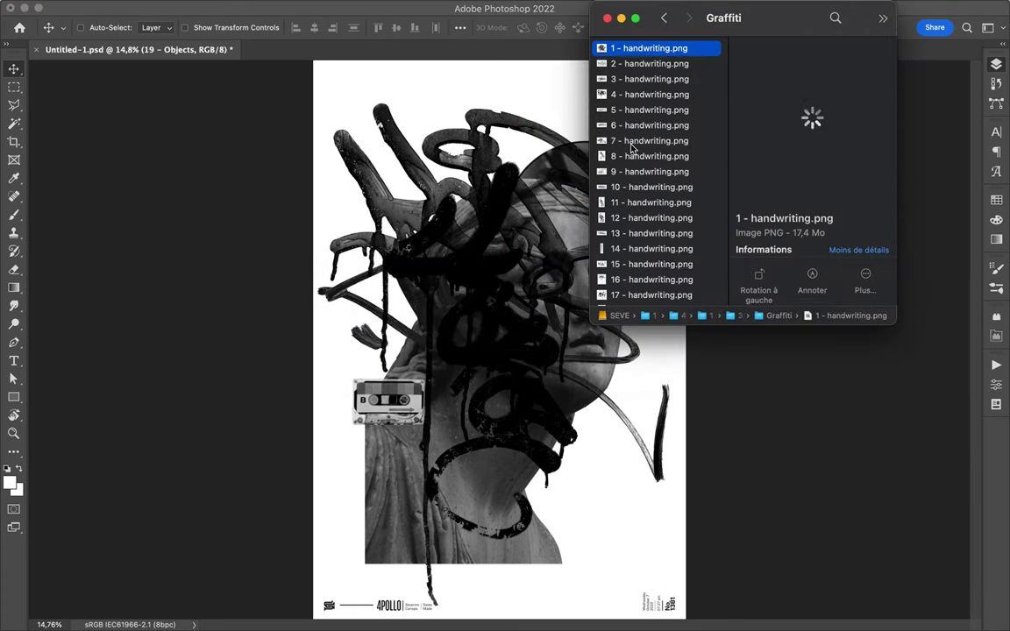
Step: Place the 8 - handwriting graffiti image onto the poster
left_click(631, 144)
left_click(632, 156)
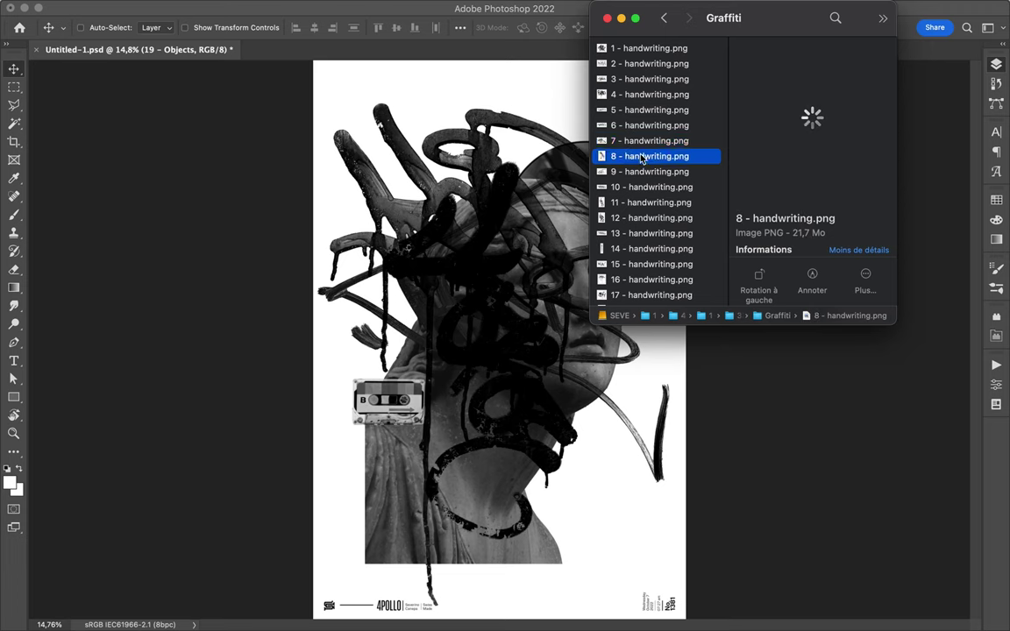
left_click_drag(641, 157, 482, 172)
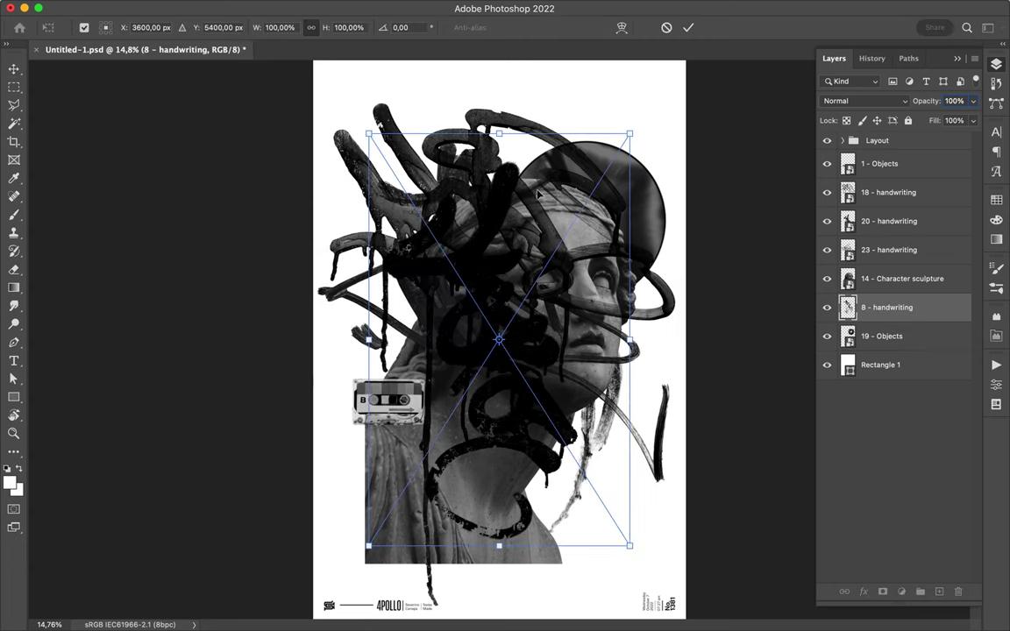
key("Return")
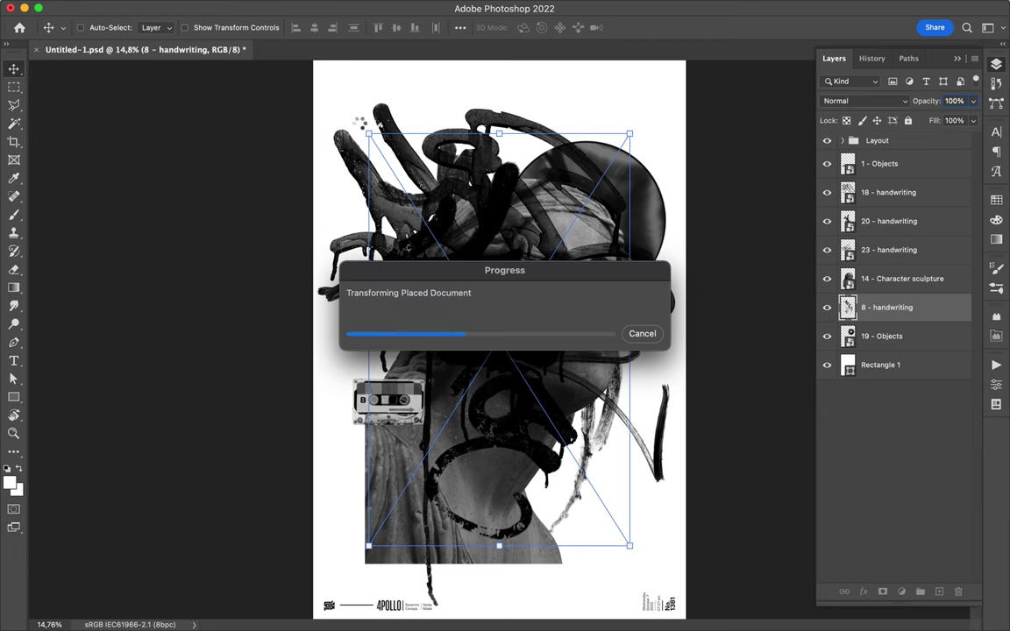
Step: Draw a large rectangle across the poster and fill it blue from Swatches
key("u")
mouse_move(361, 125)
left_mouse_down()
mouse_move(776, 493)
mouse_move(664, 575)
left_mouse_up()
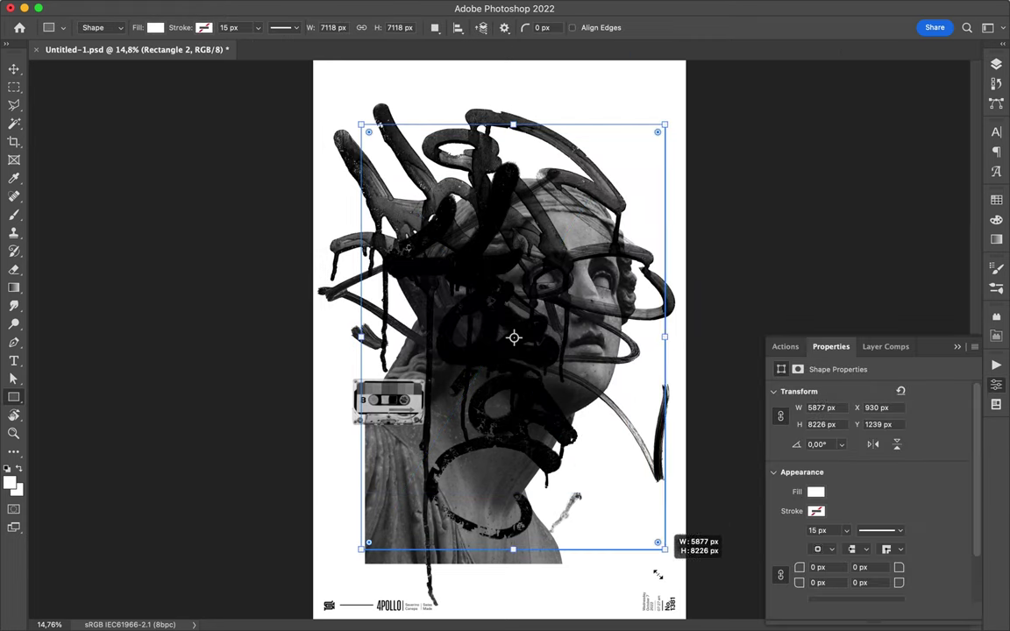
left_click(996, 83)
left_click(880, 229)
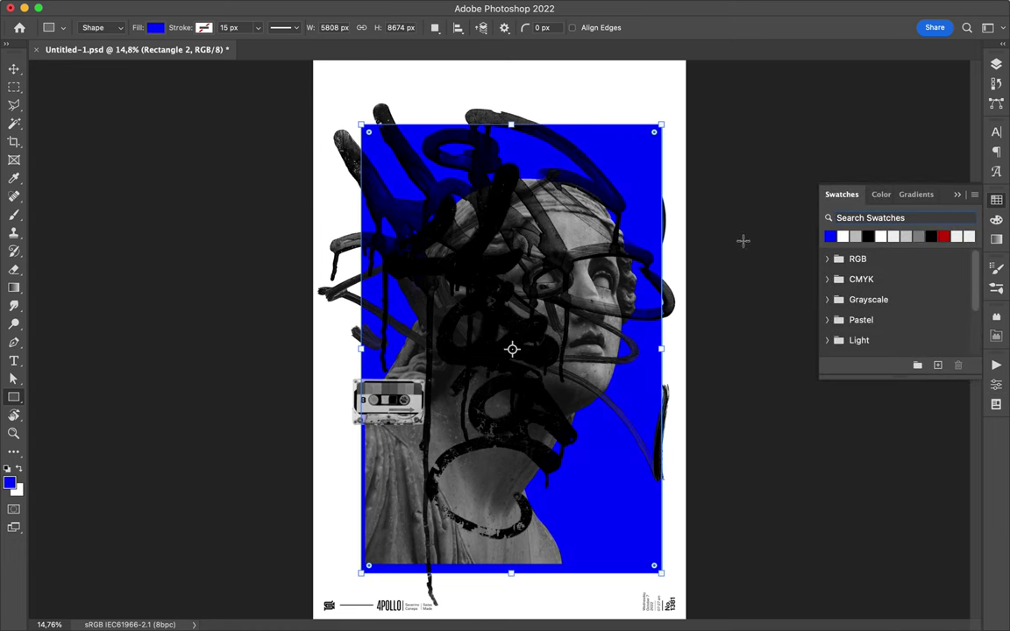
Step: Clip the blue rectangle to 8 - handwriting and merge them into one layer
left_click(996, 64)
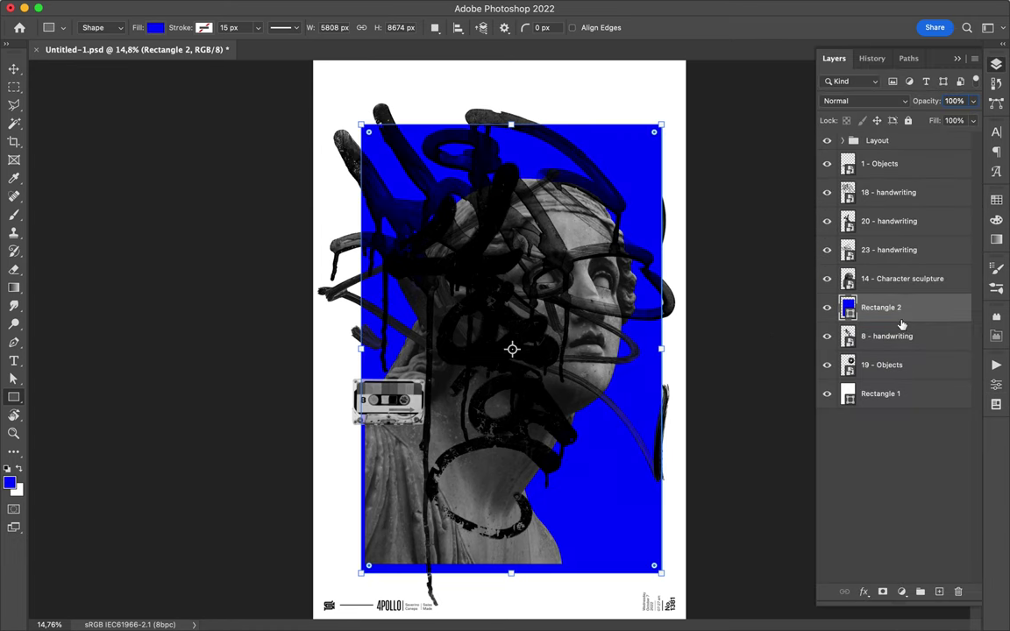
key("ctrl+alt+g")
left_click(930, 337, "shift")
left_click_drag(931, 337, 912, 235)
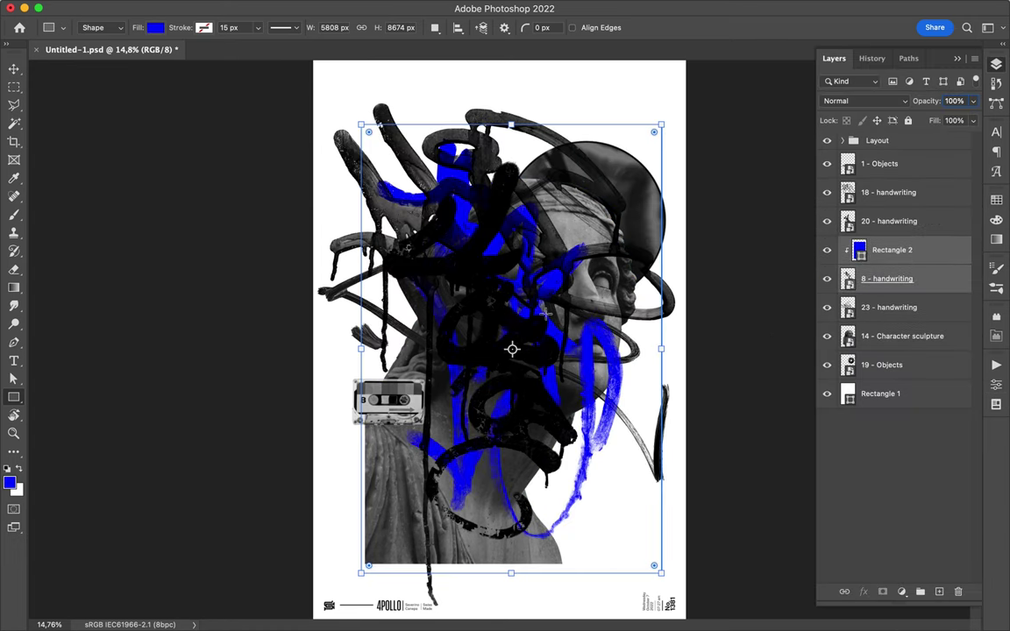
key("v")
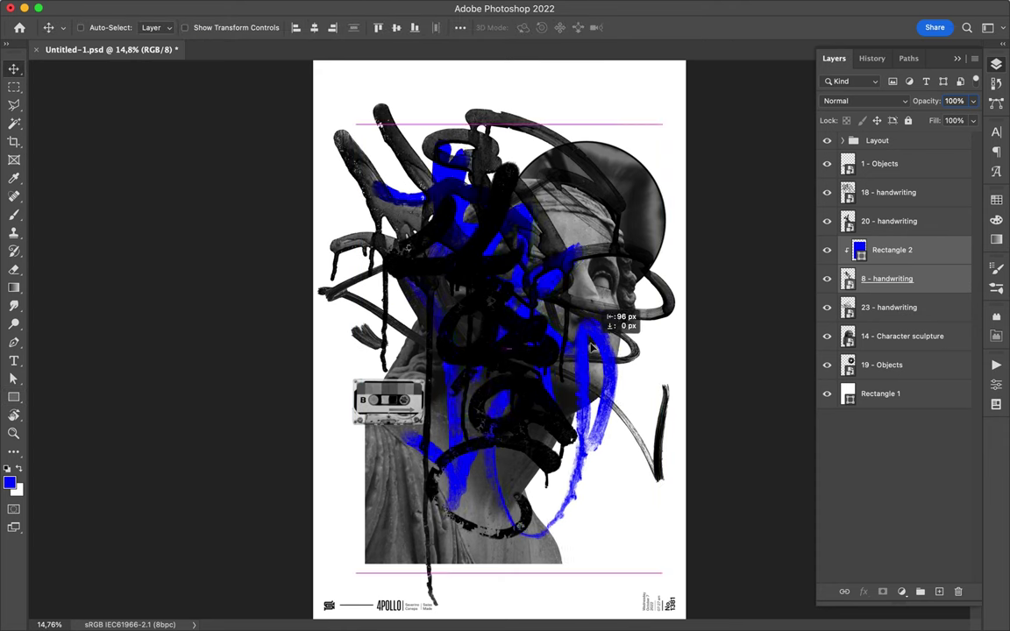
key("u")
key("ctrl+e")
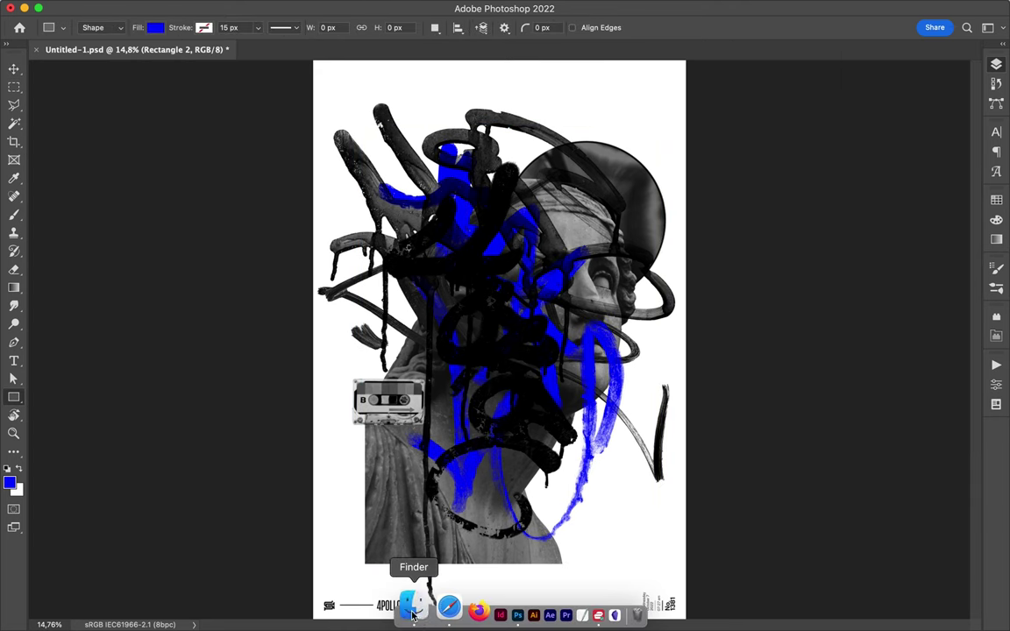
Step: Place 14 - handwriting.png from the Graffiti folder onto the poster
left_click(411, 609)
left_click(633, 218)
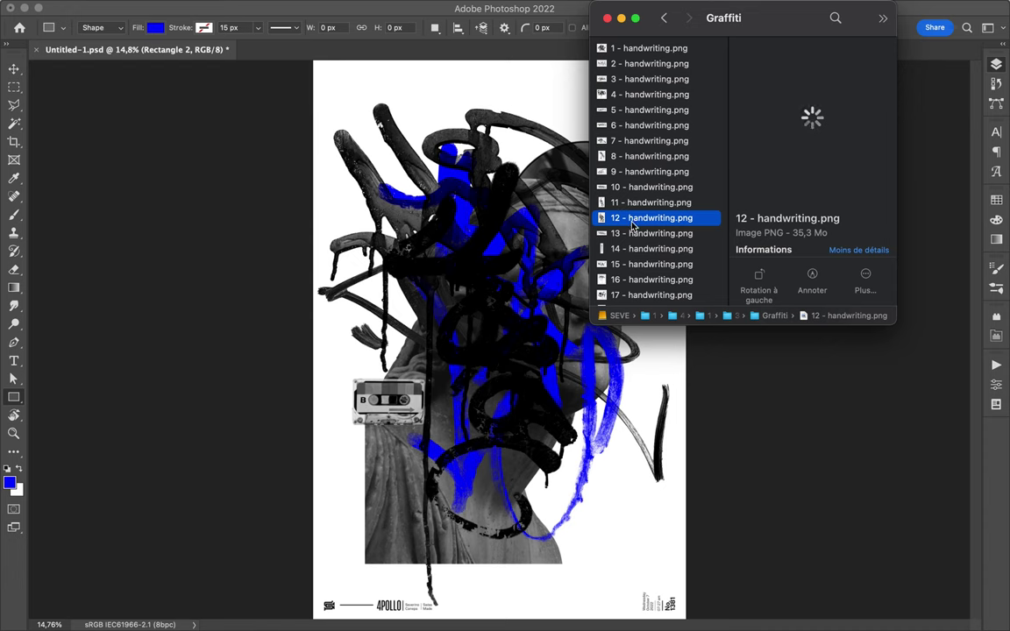
left_click(638, 233)
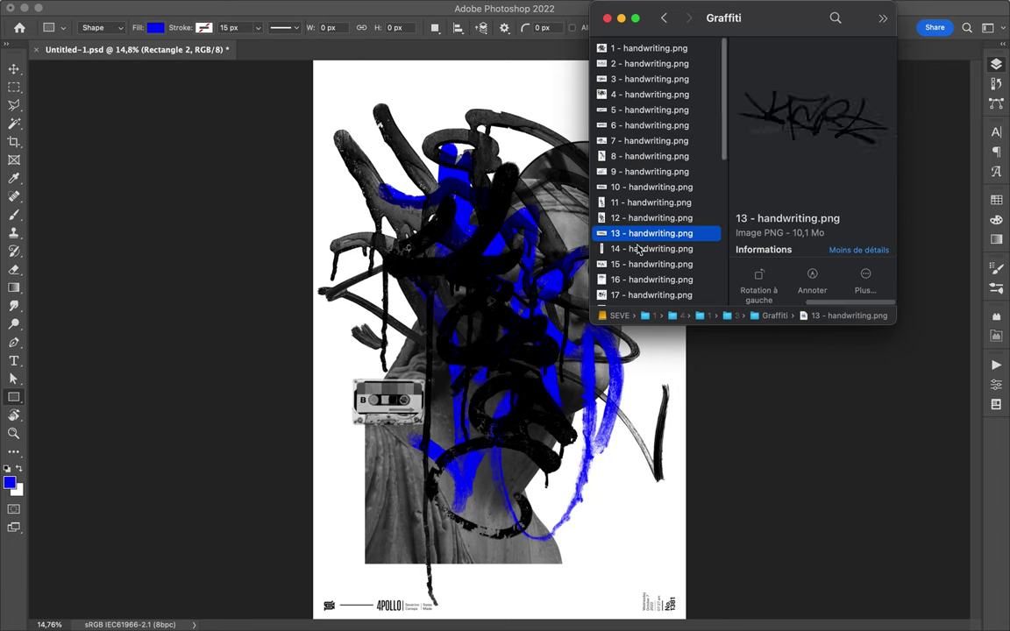
left_click(638, 250)
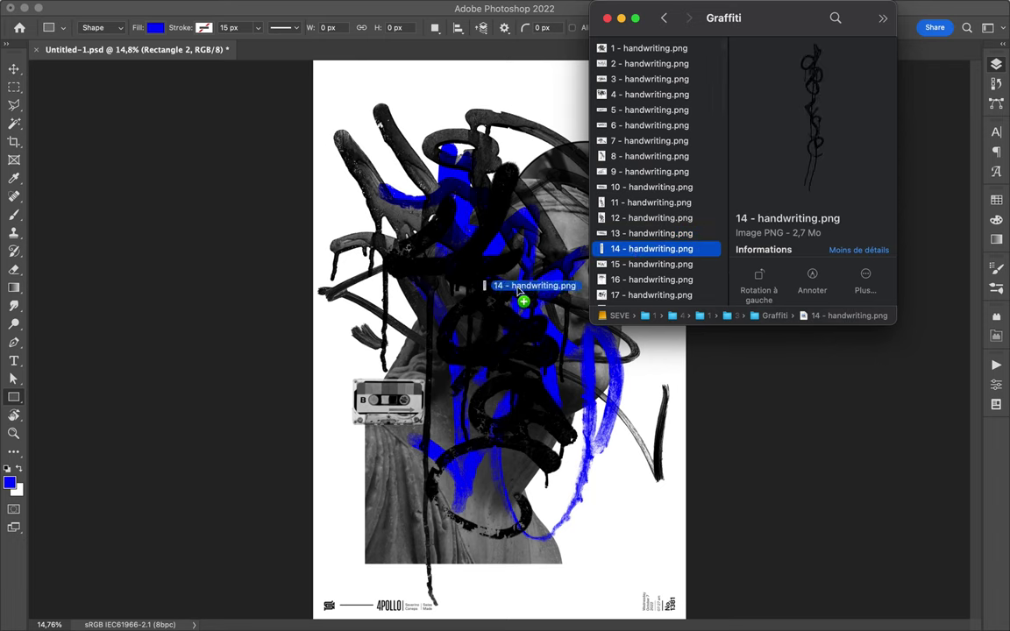
left_click_drag(638, 250, 519, 287)
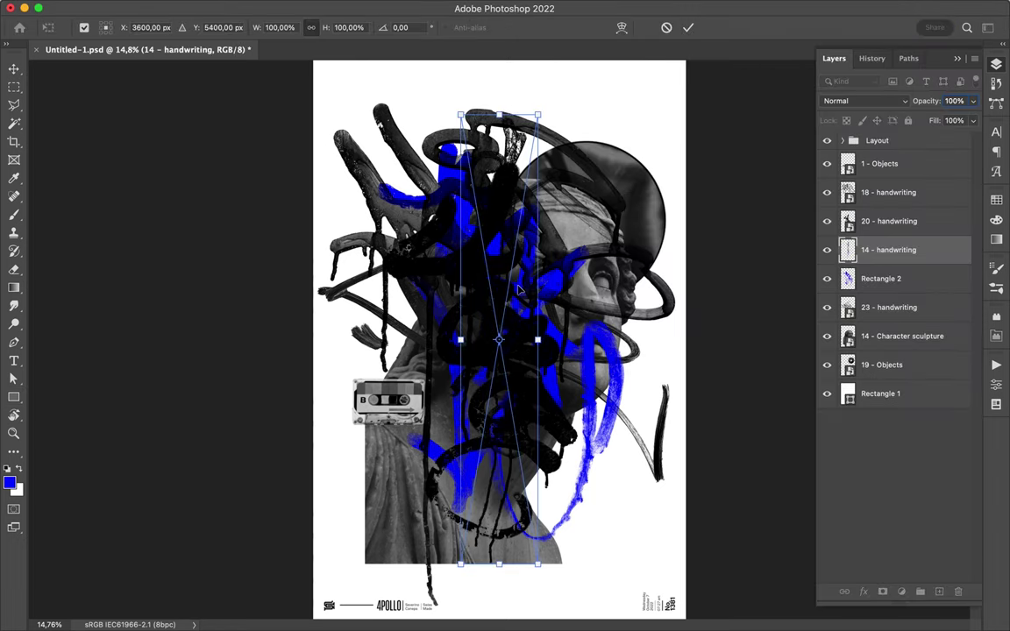
key("Return")
Step: Cover the graffiti with a tall white rectangle, clip it, and merge them
key("u")
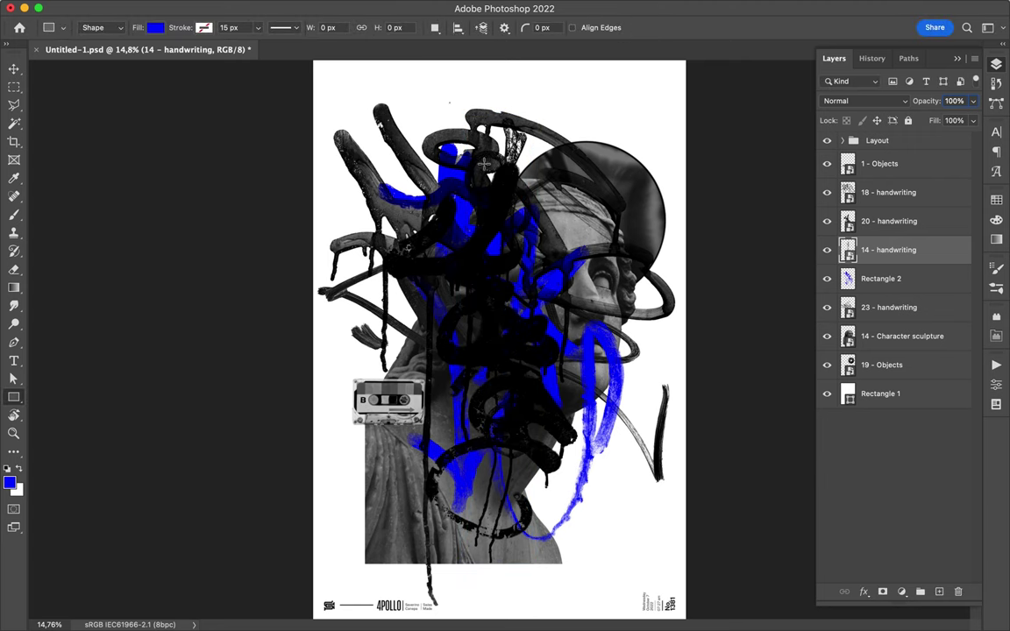
left_click_drag(449, 102, 449, 104)
key("ctrl+z")
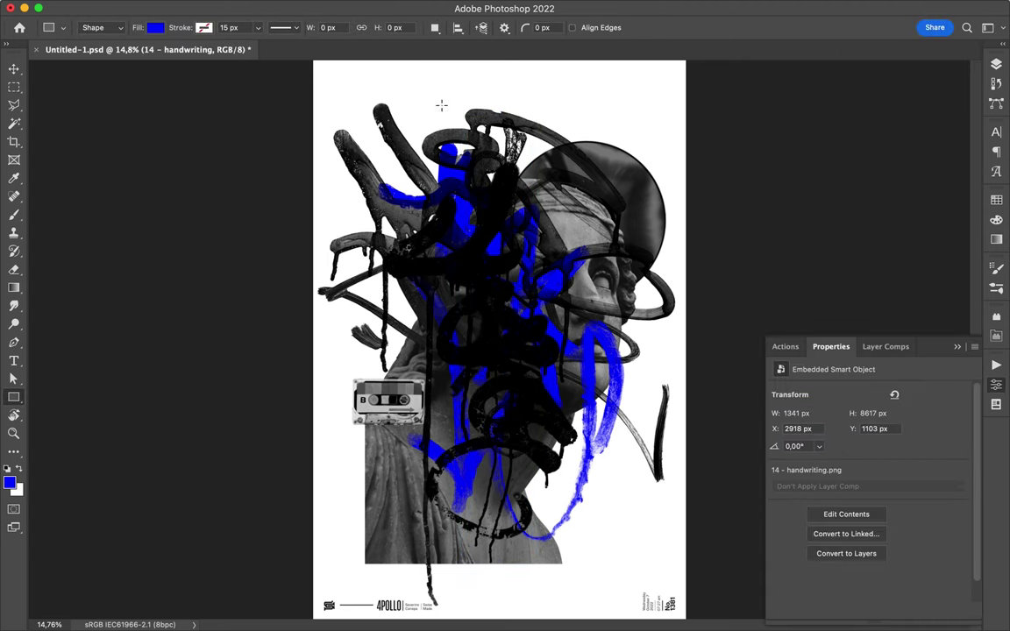
left_click_drag(438, 104, 554, 554)
left_click(156, 27)
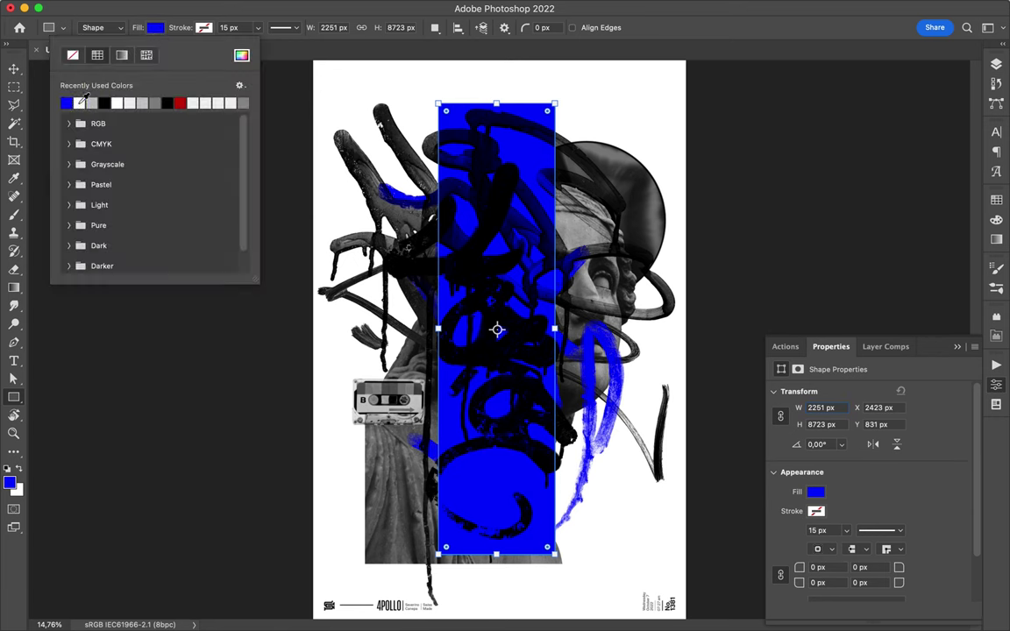
left_click(79, 103)
left_click(996, 64)
left_click(904, 263, "alt")
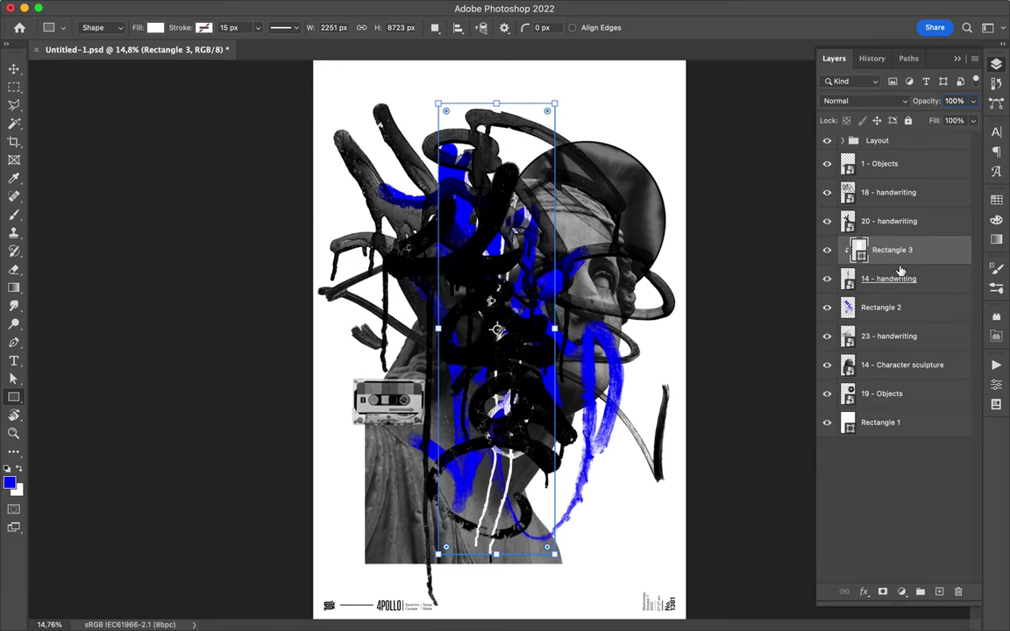
left_click(924, 279, "shift")
key("ctrl+e")
Step: Move the white handwriting onto the statue's left side
key("v")
key("u")
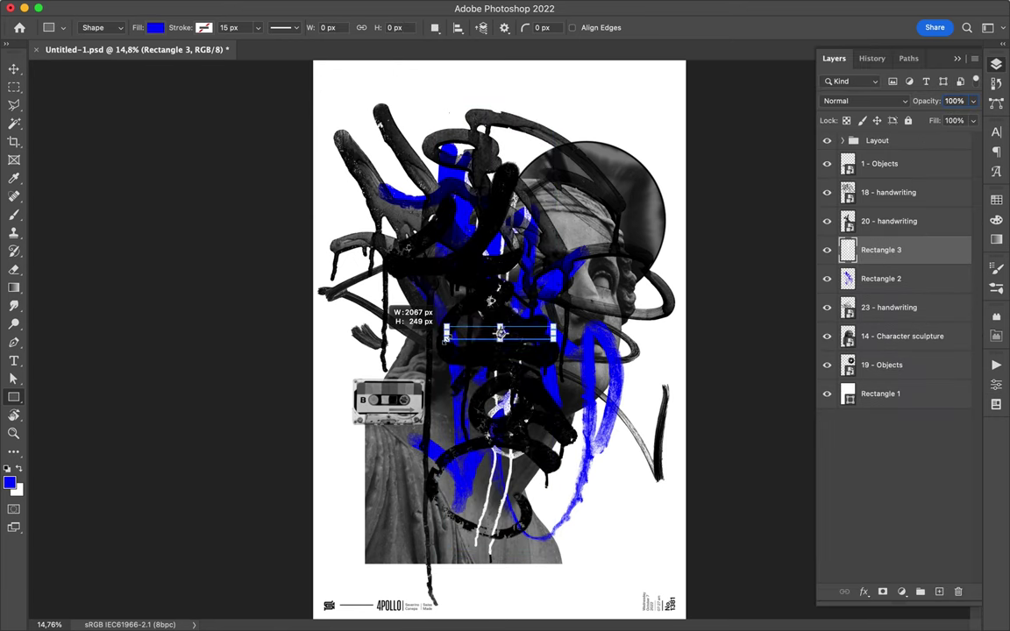
key("v")
left_click_drag(507, 235, 403, 189)
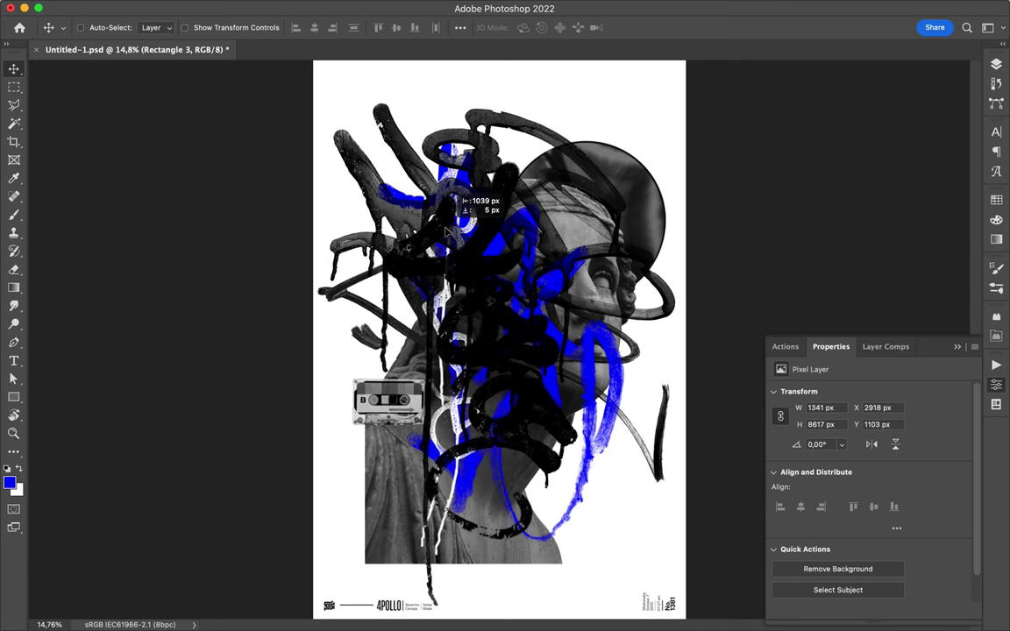
left_click(996, 64)
left_click_drag(447, 268, 449, 281)
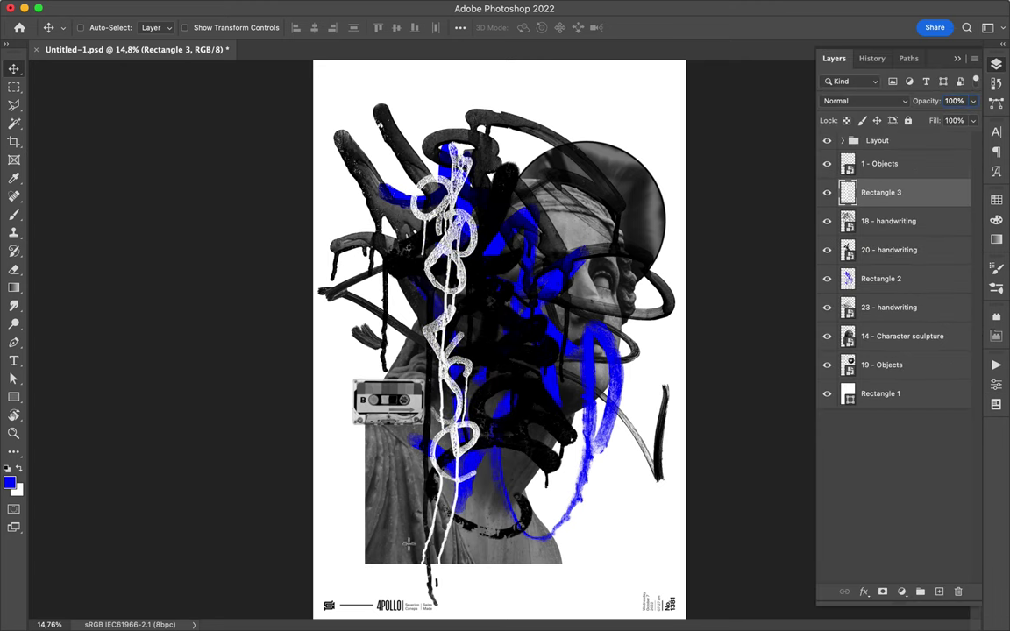
Step: Merge a small white rectangle near the bottom into the white tag, then shift it up-left
key("u")
left_click_drag(406, 546, 456, 596)
left_click(156, 27)
left_click(66, 103)
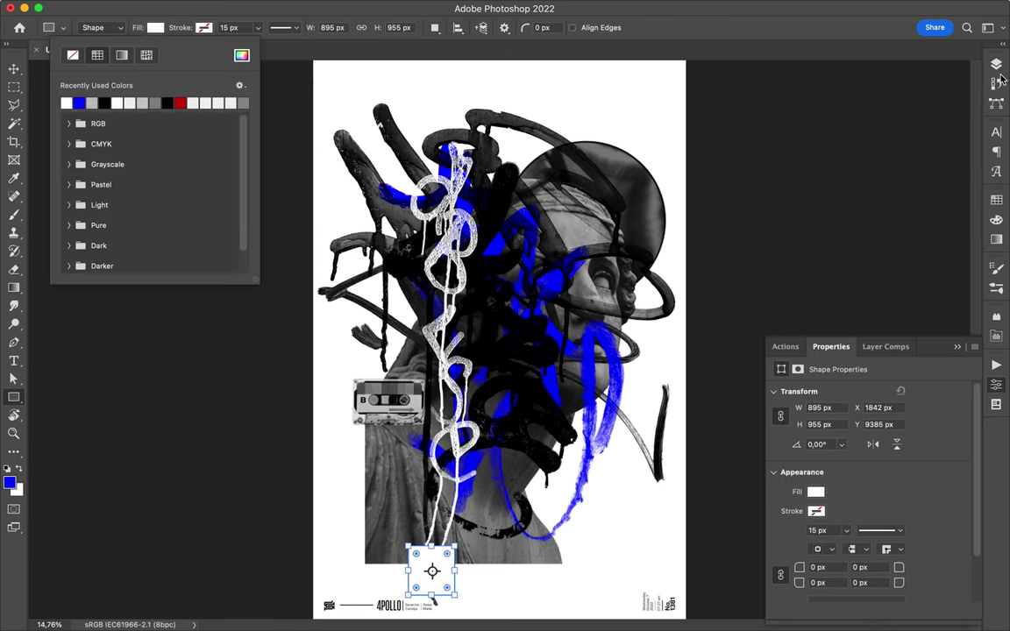
left_click(996, 64)
left_click(908, 225, "shift")
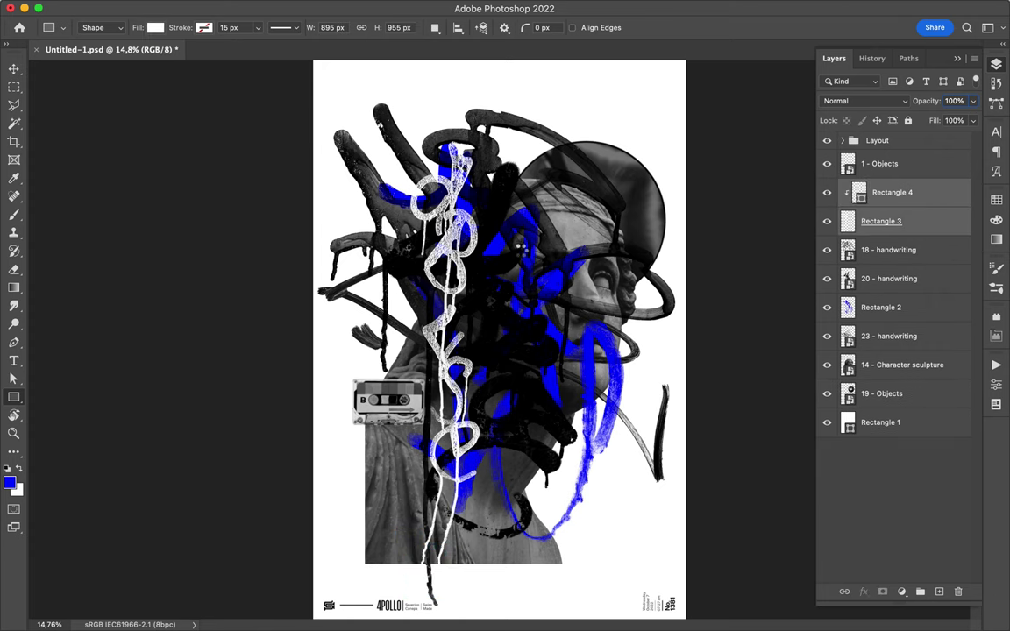
key("ctrl+e")
key("v")
left_click_drag(465, 241, 452, 214)
Step: Move layers 1 - Objects through 19 - Objects down-left and add empty Layer 1 above Rectangle 1
scroll(695, 376, "down", 1)
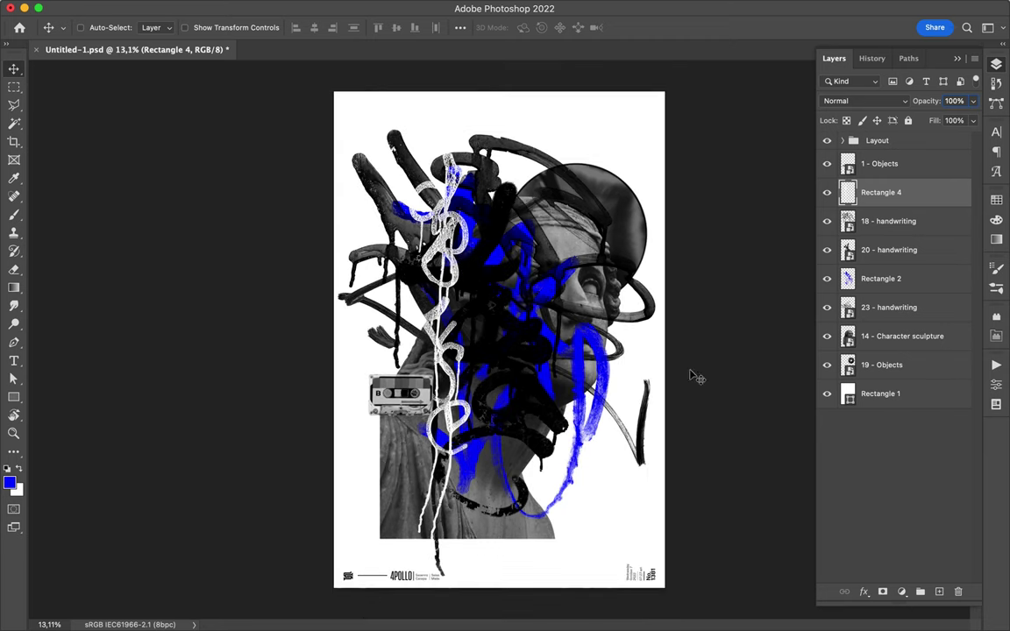
left_click(879, 163)
left_click(881, 365, "shift")
left_click_drag(594, 308, 555, 329)
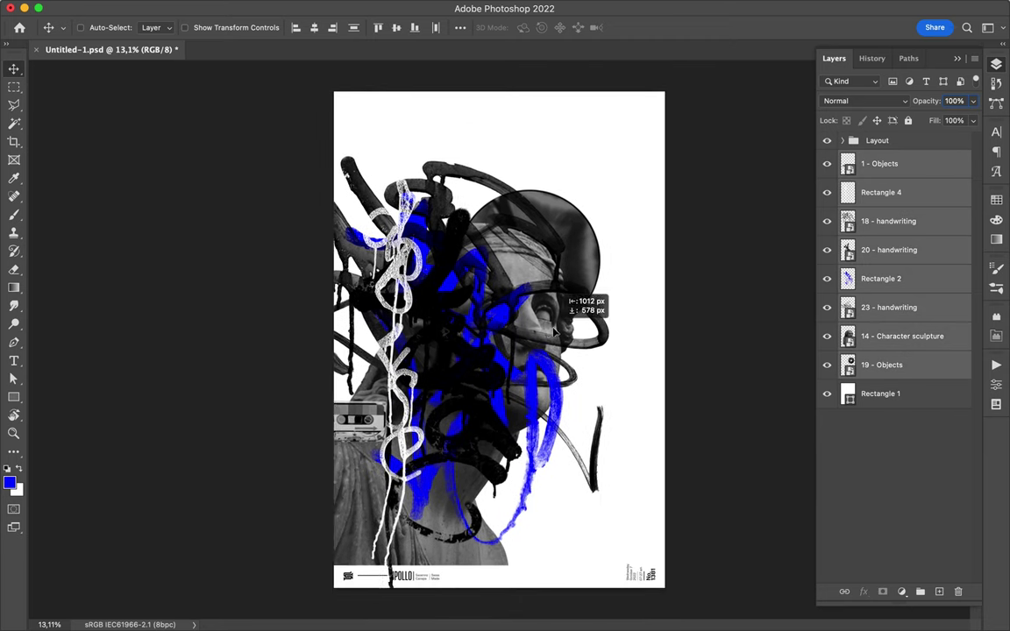
left_click(918, 390)
key("ctrl+shift+alt+n")
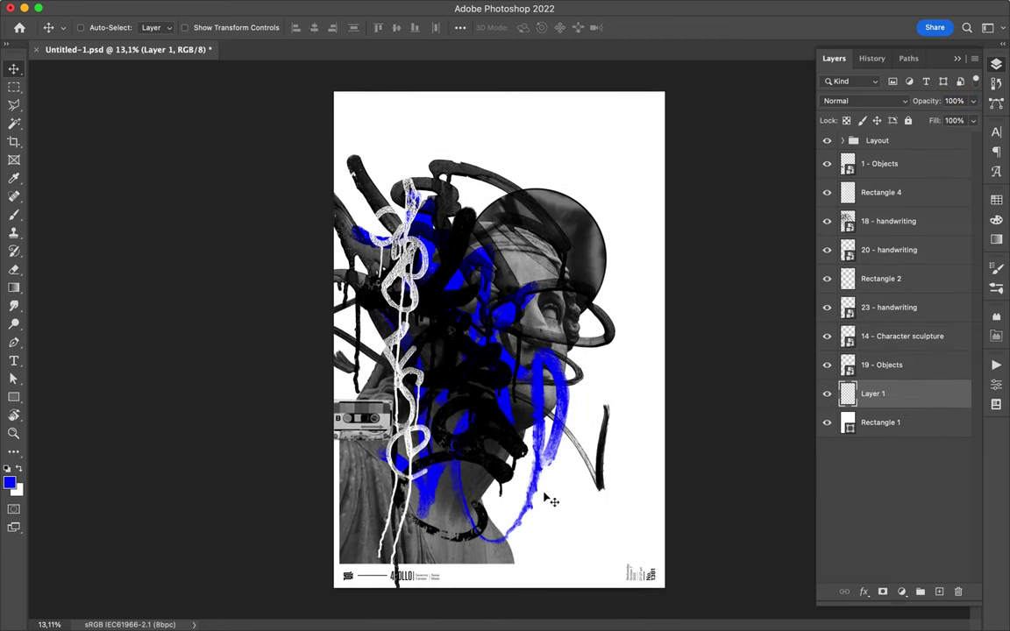
Step: Stamp a splatter near the lower right, move Layer 1 to the top, and nudge it down-left
left_click(14, 215)
left_click(579, 421)
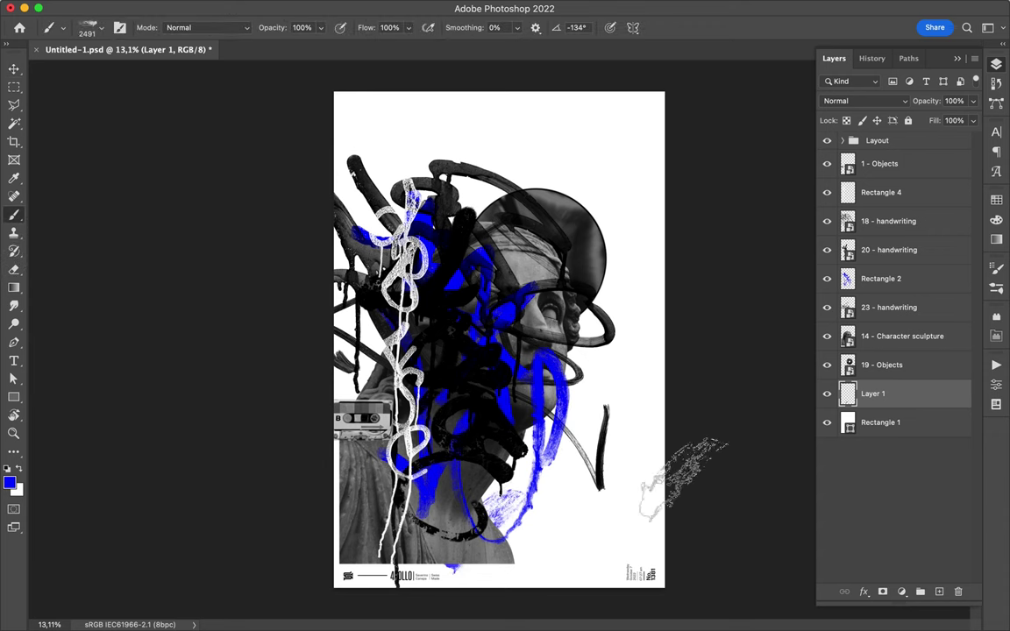
left_click_drag(888, 397, 877, 154)
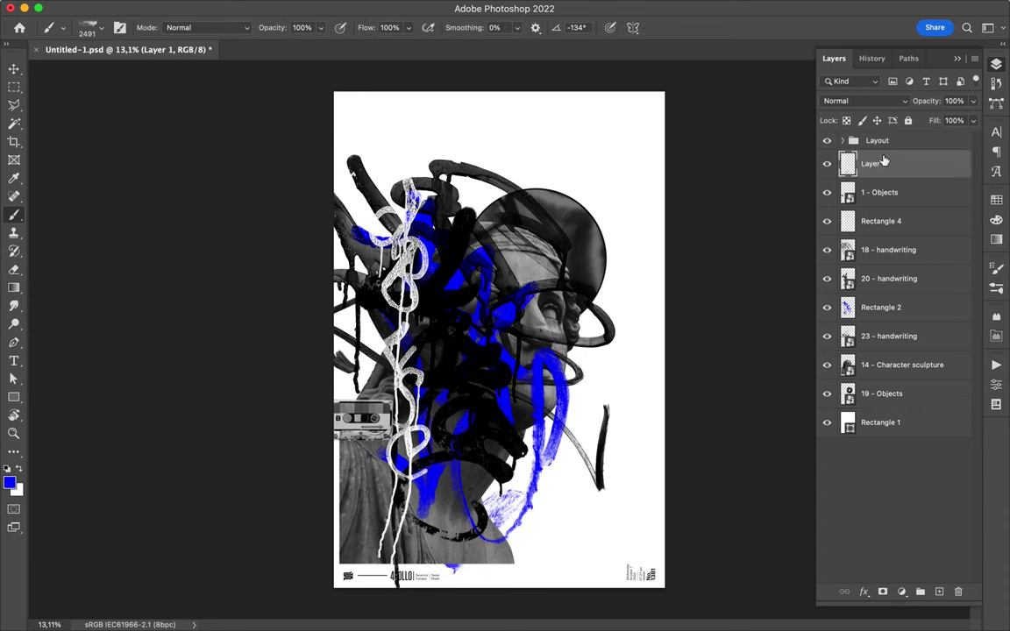
key("v")
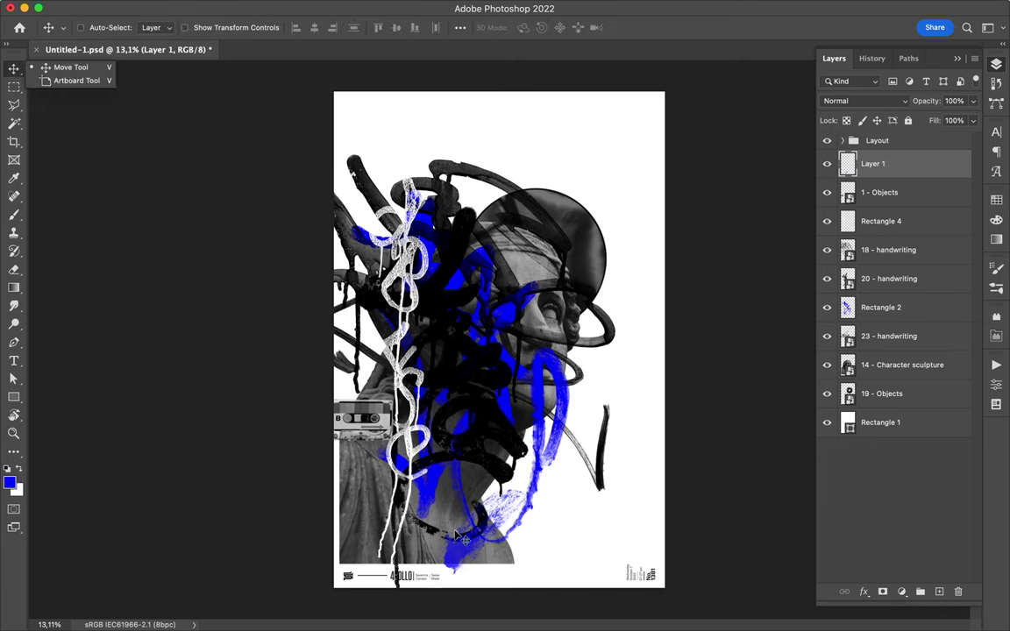
left_click_drag(468, 551, 463, 555)
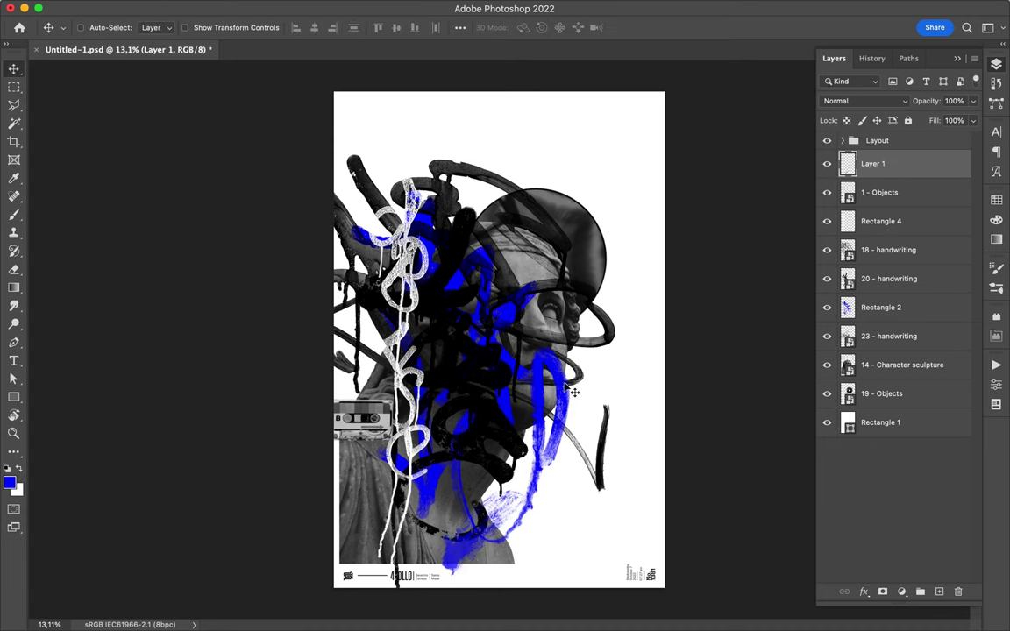
key("b")
Step: Choose a brush tip from the Spary Paint II set and rotate its angle
right_click(484, 284)
scroll(561, 430, "down", 2)
left_click(554, 423)
scroll(614, 439, "up", 5)
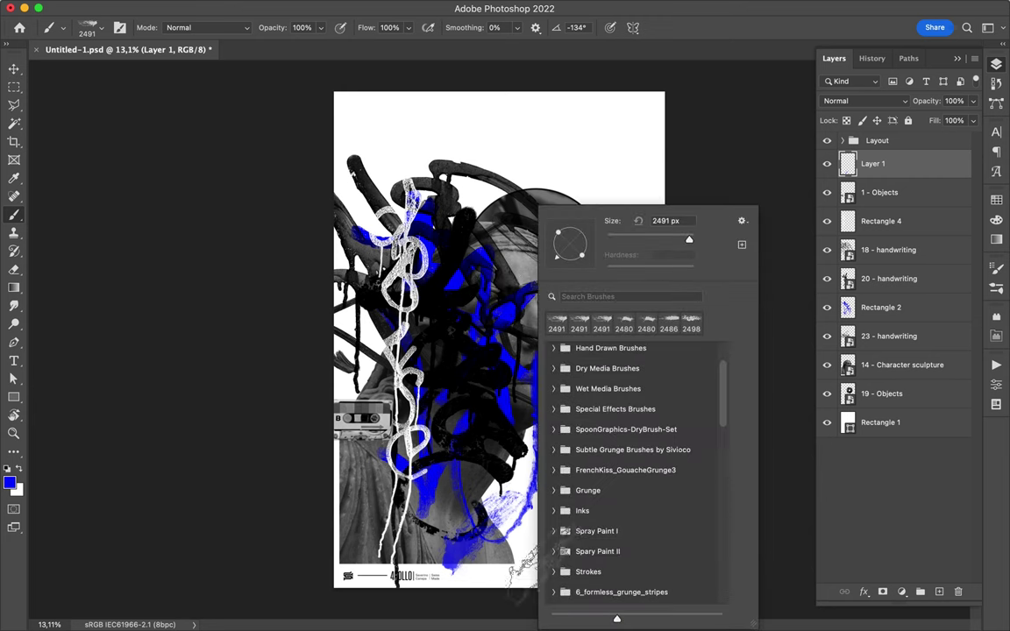
left_click(622, 549)
left_click(639, 568)
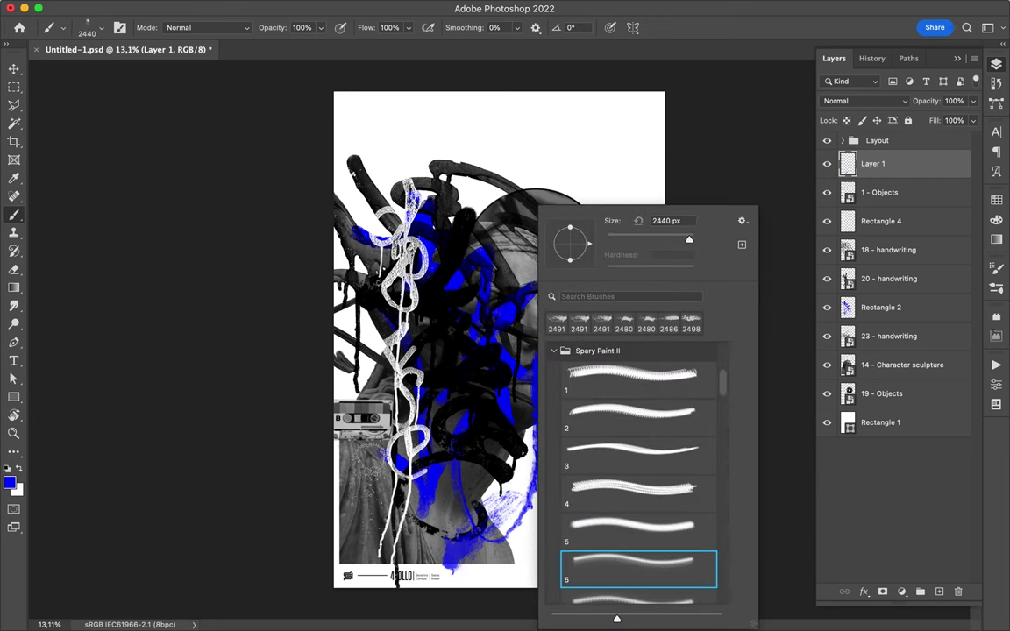
key("Return")
key("shift+Right")
key("shift+Right")
key("shift+Right")
key("shift+Right")
key("shift+Right")
key("shift+Right")
key("shift+Right")
key("shift+Right")
key("shift+Right")
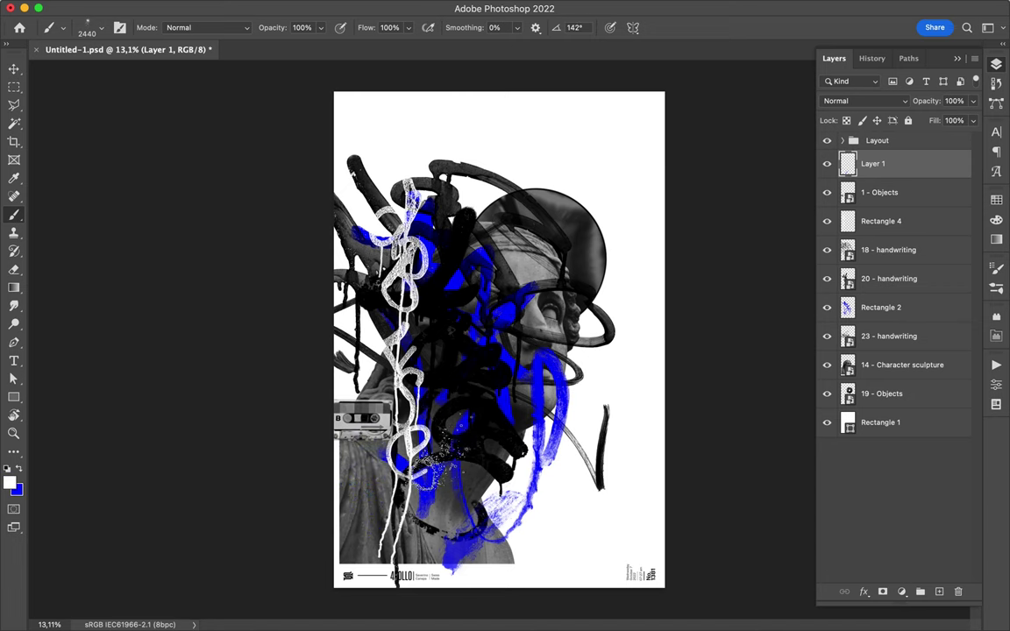
Step: Switch to the larger spray brush 14, sample black, and stamp a test blob above the head
right_click(524, 340)
scroll(638, 444, "down", 3)
left_click(626, 575)
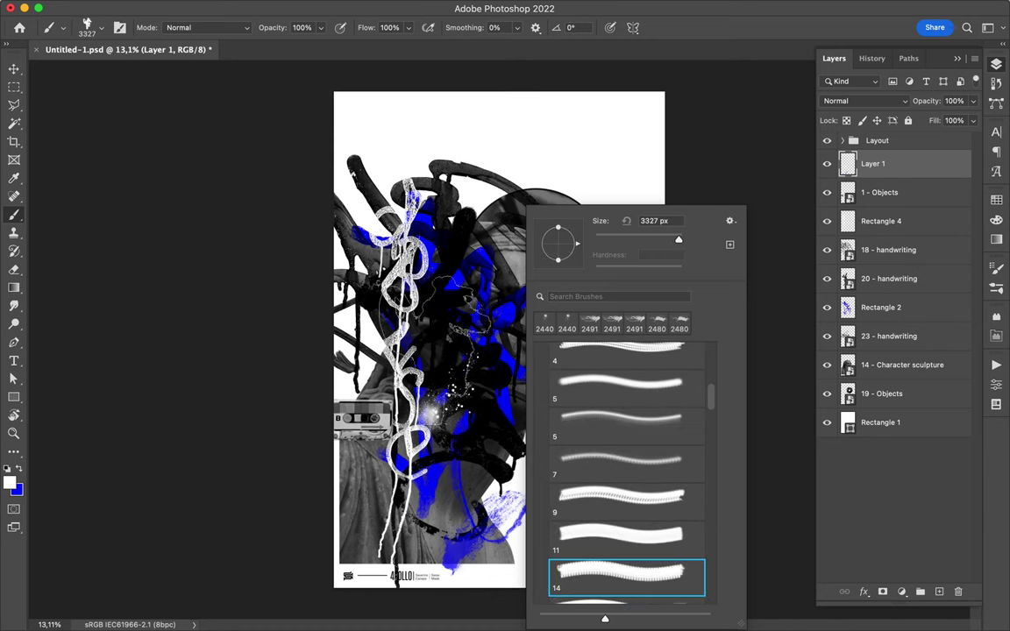
key("Return")
left_click(399, 298, "alt")
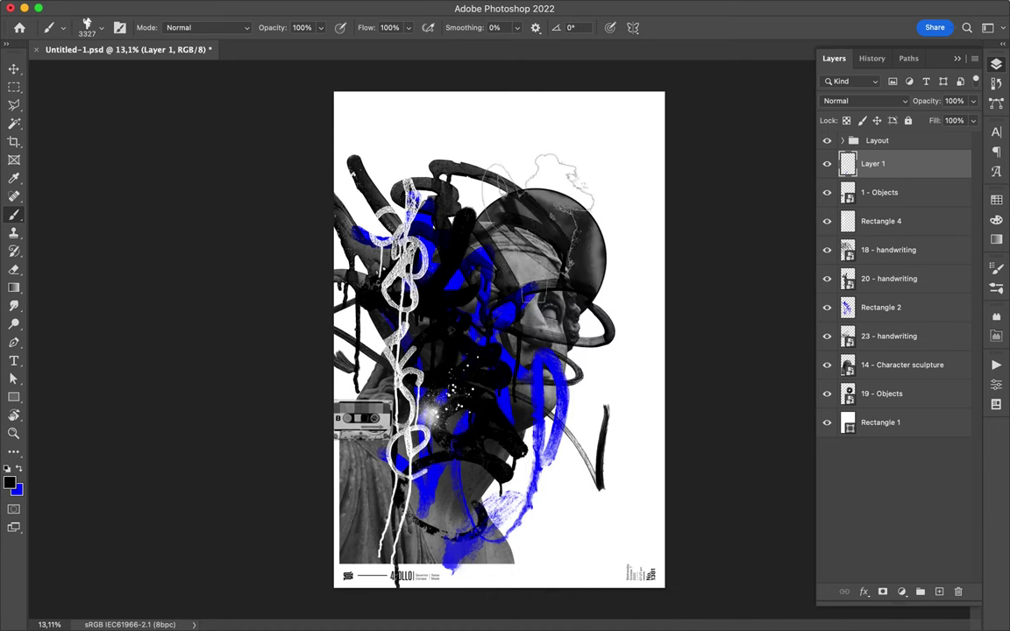
left_click(549, 184)
Step: Undo the black stamp, add Layer 2 above Rectangle 1, and spray a repositioned black cloud above the head
left_click(881, 423)
key("ctrl+z")
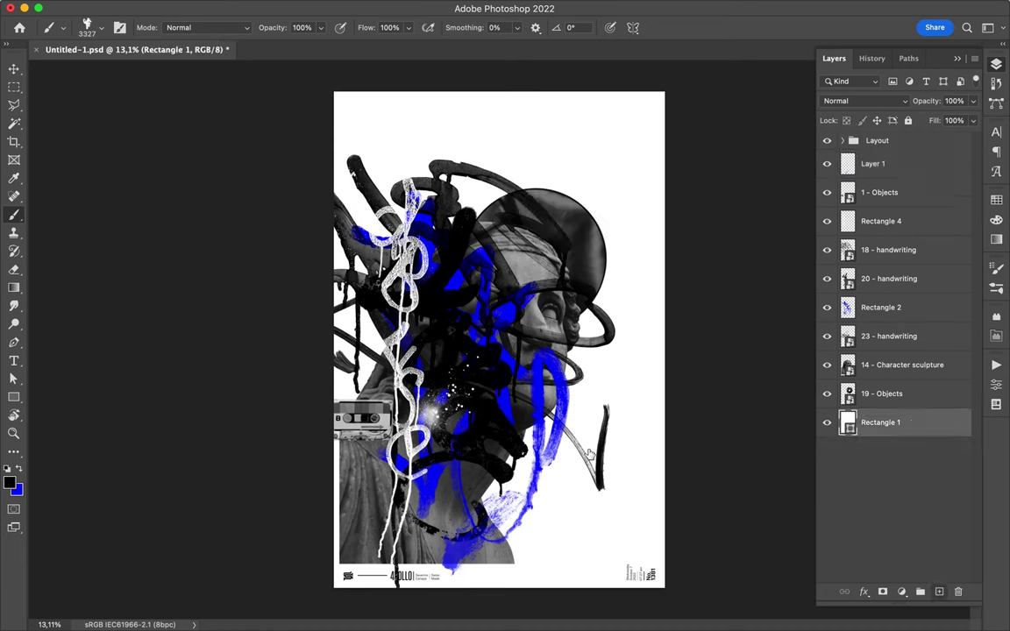
key("ctrl+shift+alt+n")
left_click_drag(665, 189, 613, 198)
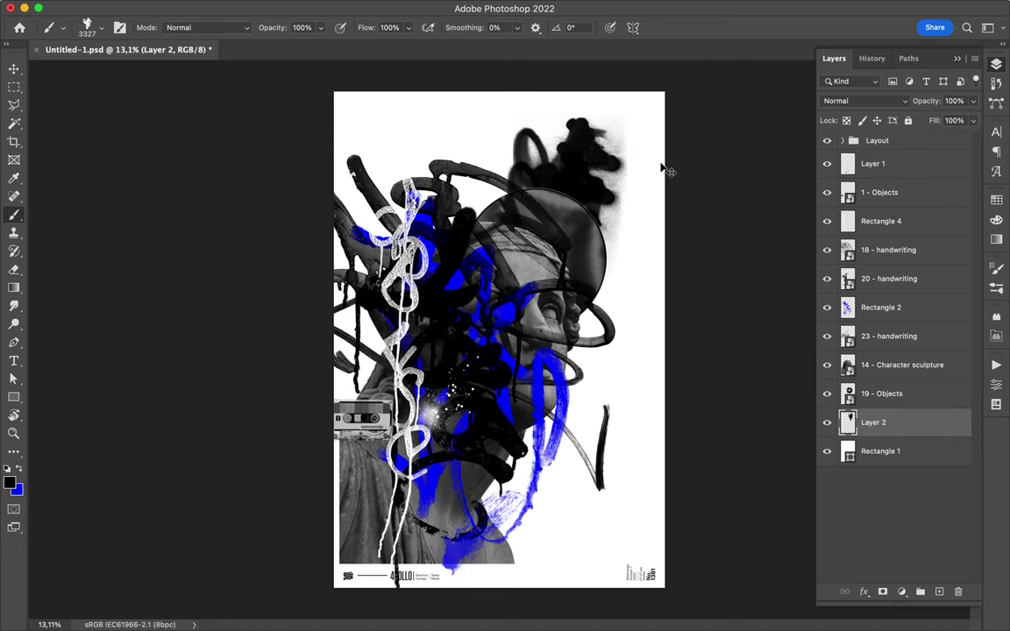
left_click(13, 69)
left_click_drag(576, 187, 603, 205)
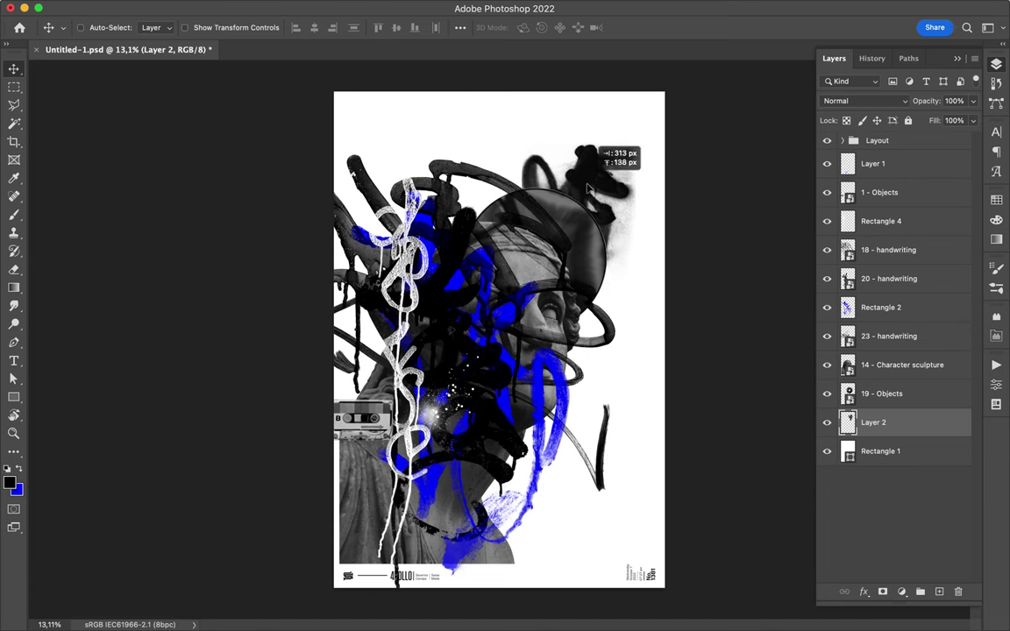
Step: Shift Layer 1's white splatter back into place and return to the brush
left_click(406, 369, "ctrl")
left_click_drag(447, 407, 443, 404)
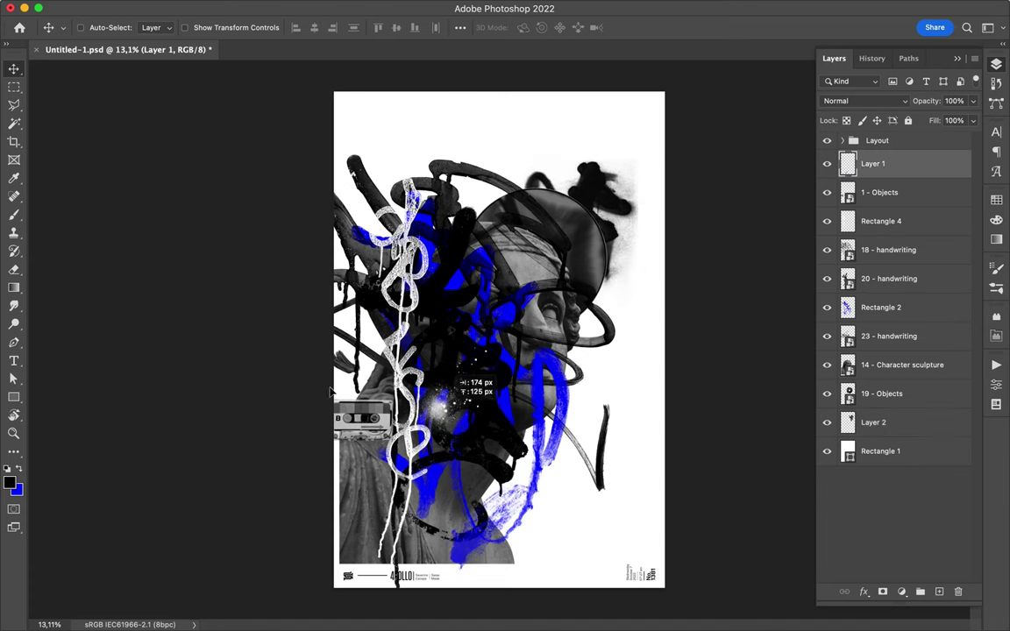
key("b")
right_click(438, 344)
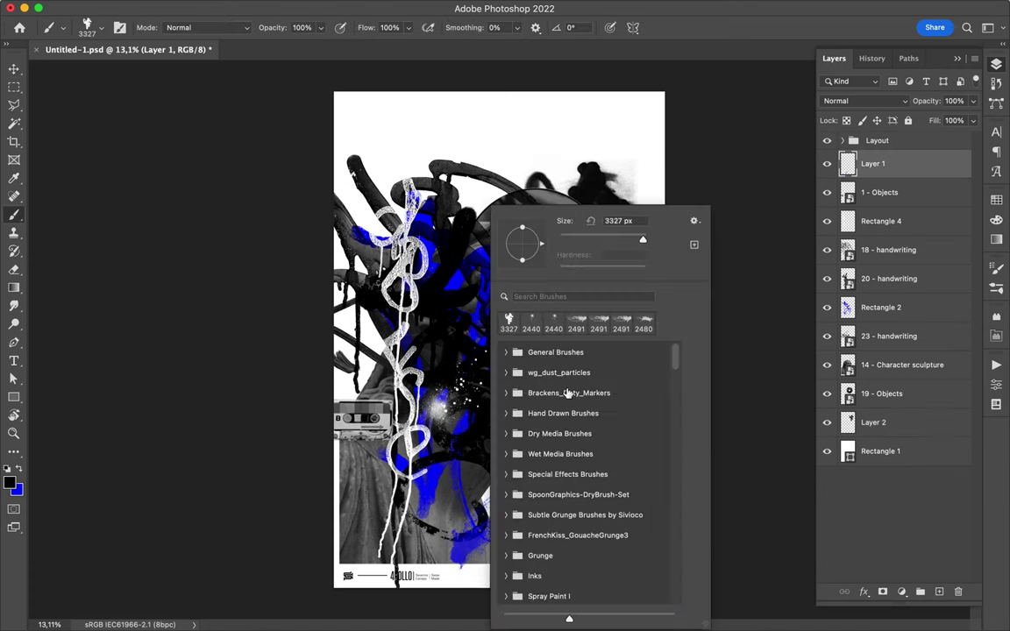
Step: Choose a wg_dust_particles brush for white dust specks
left_click(559, 373)
double_click(591, 513)
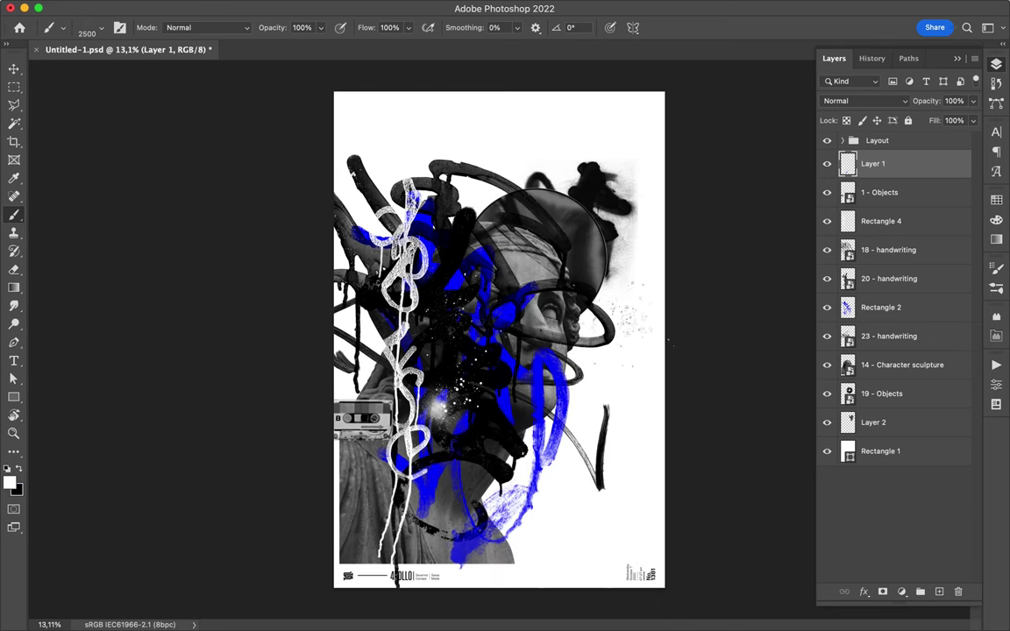
right_click(443, 344)
left_click(541, 442)
key("Return")
Step: Select the Brackens_Dirty_Markers nibbed 'It's Going To Run Out' marker with blue from Swatches, showing Layer 3
right_click(14, 215)
right_click(483, 249)
left_click(615, 393)
left_click(600, 454)
left_click(623, 482)
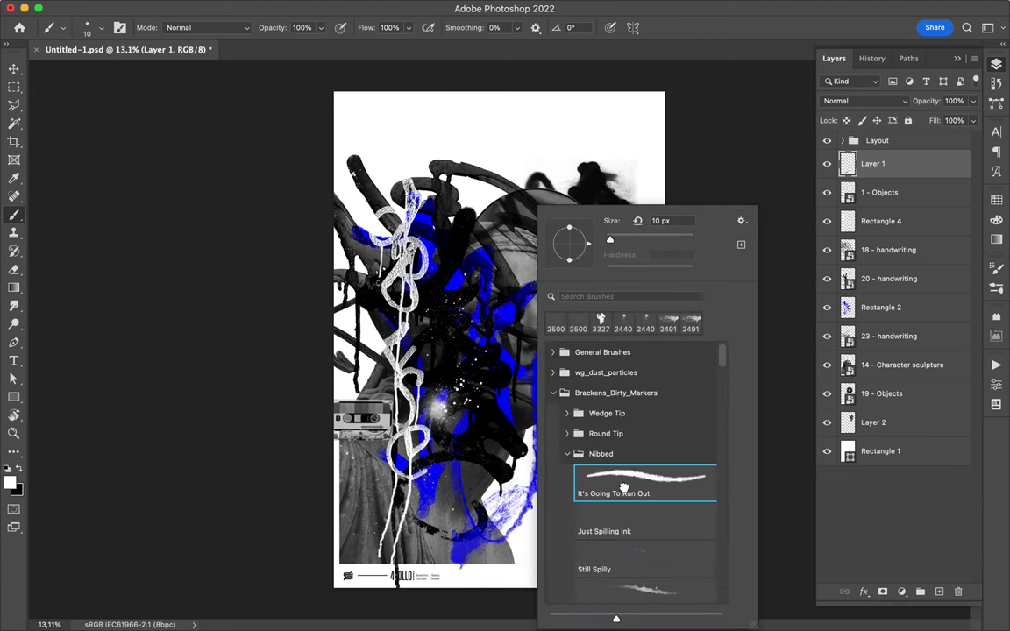
left_click(997, 201)
left_click(830, 236)
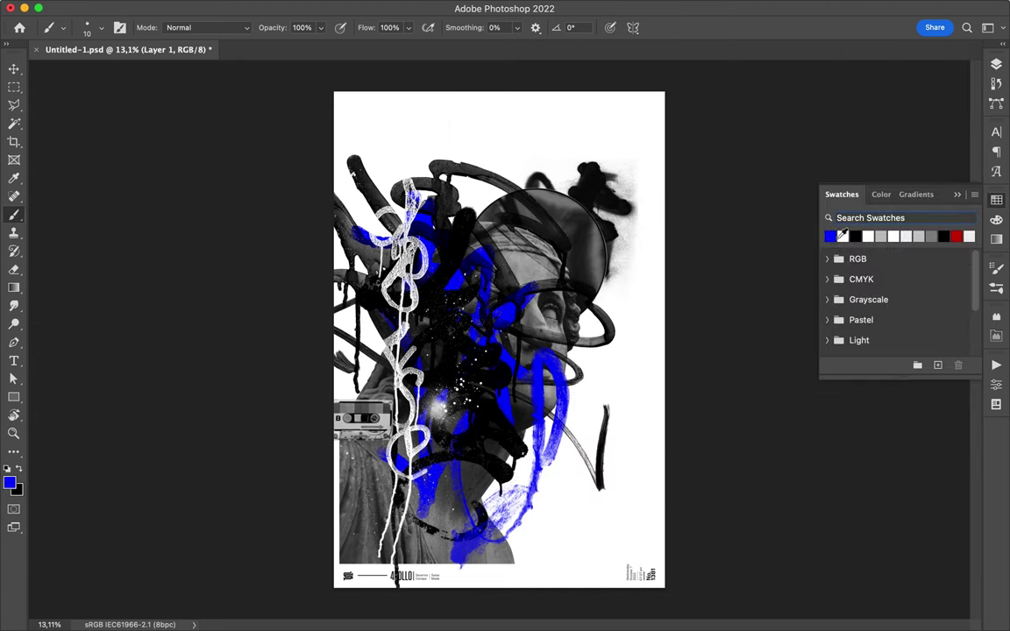
left_click(997, 66)
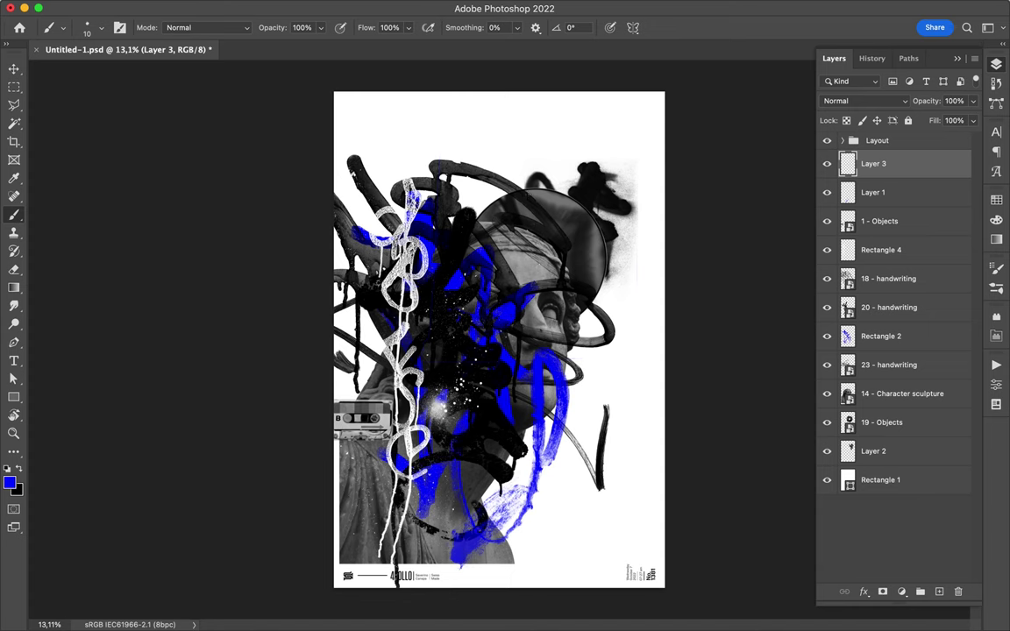
Step: Switch to a thinner marker brush for sketching blue lines
right_click(492, 247)
left_click(596, 517)
key("Return")
Step: Save the document with Cmd+S and glance at the CleanMyMac overview panel
key("super+s")
left_click(671, 10)
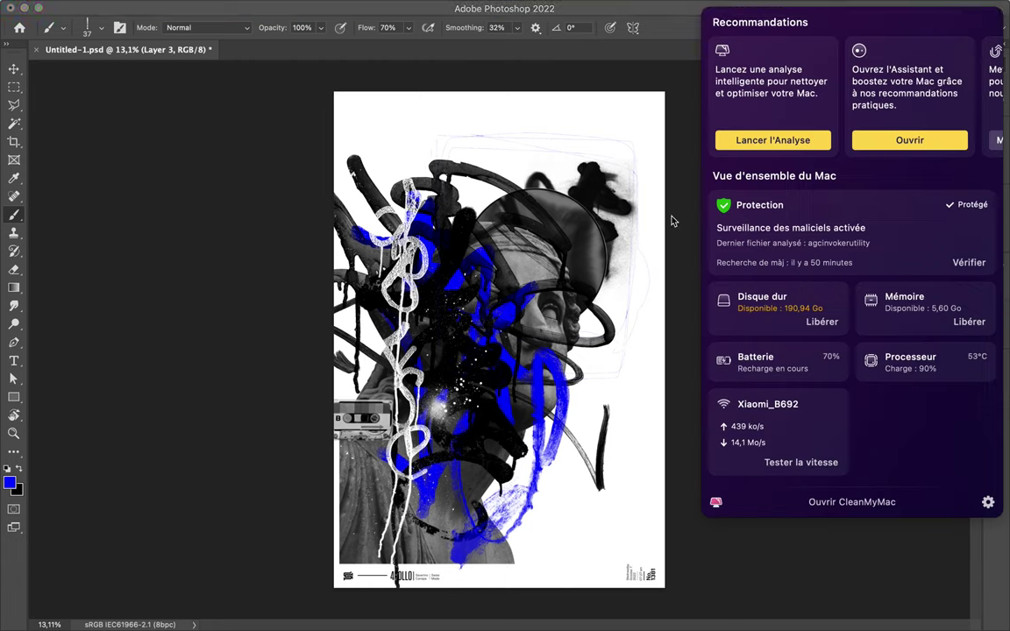
left_click(671, 221)
Step: Select the Thinning Ink wedge-tip marker brush at 284 px
right_click(503, 418)
left_click(503, 418)
scroll(577, 462, "down", 5)
left_click(590, 581)
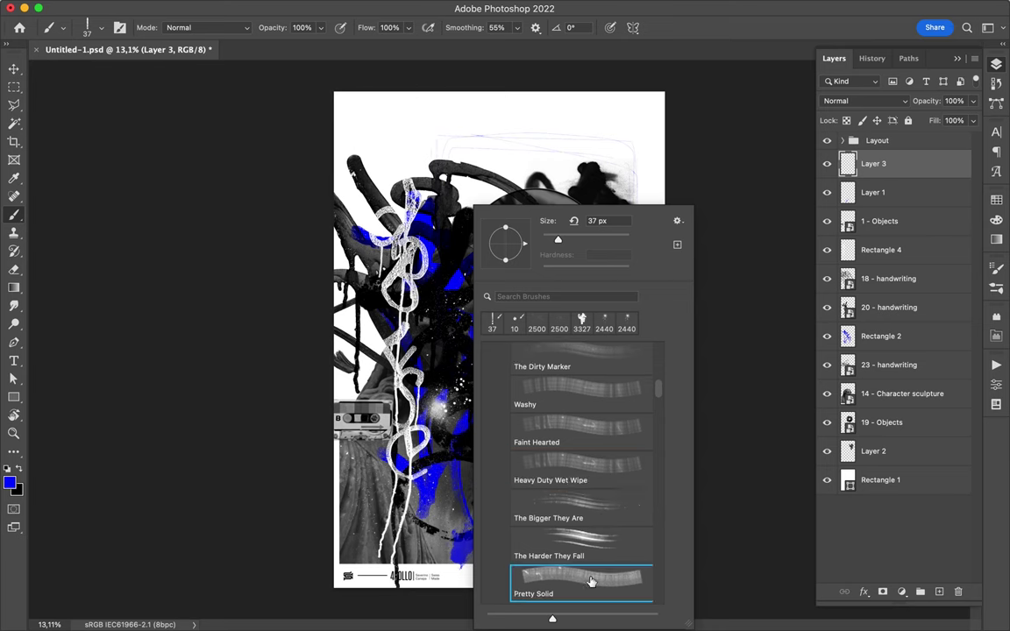
scroll(590, 582, "down", 2)
key("period")
key("period")
key("period")
key("period")
key("period")
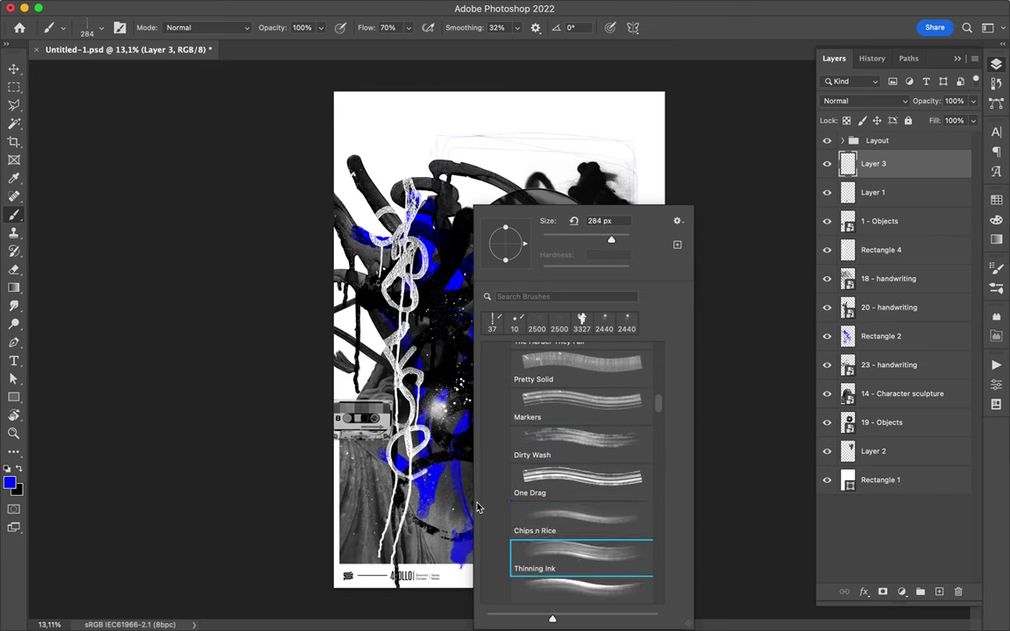
key("Return")
Step: Paint blue bars across the lower bust and a vertical bar left of centre
left_click_drag(516, 466, 566, 473)
left_click_drag(379, 346, 379, 428)
left_click(428, 538)
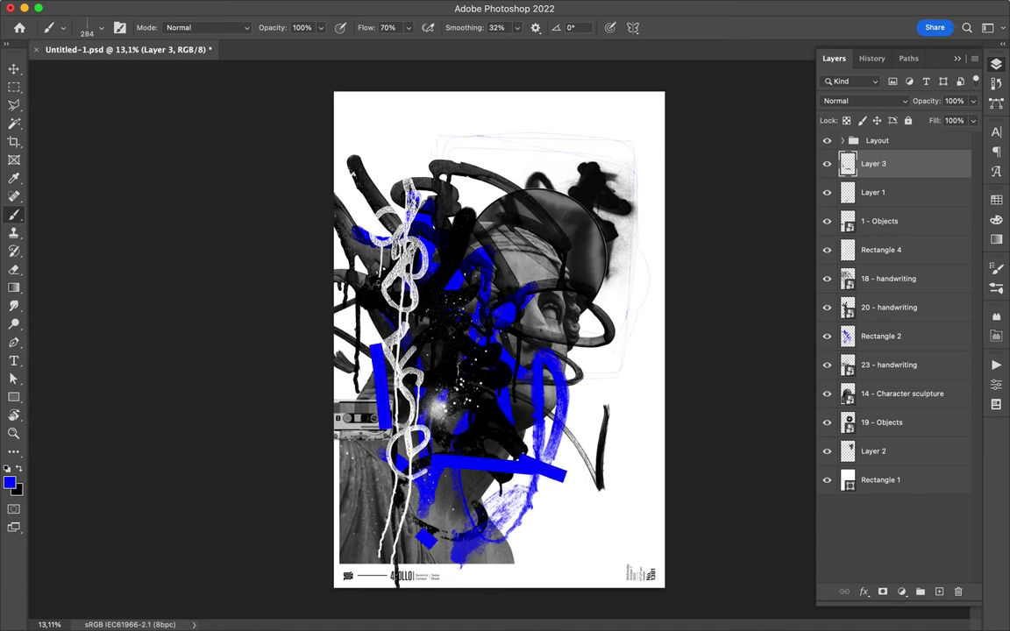
Step: Paint white bars over the centre, low chest, left edge, and diagonally across the head
left_click_drag(435, 298, 445, 366)
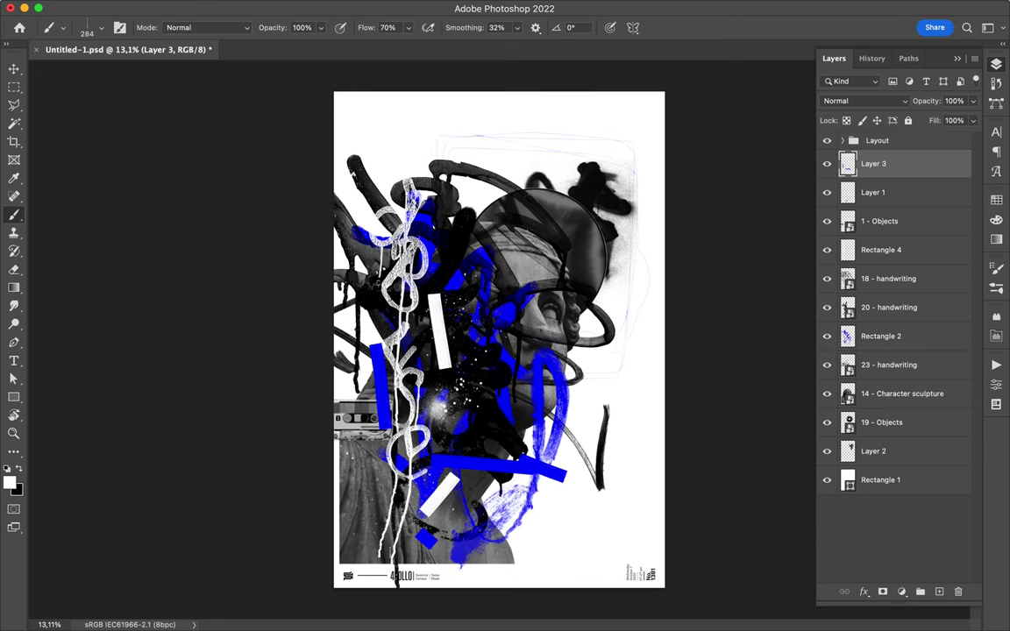
left_click_drag(452, 480, 427, 524)
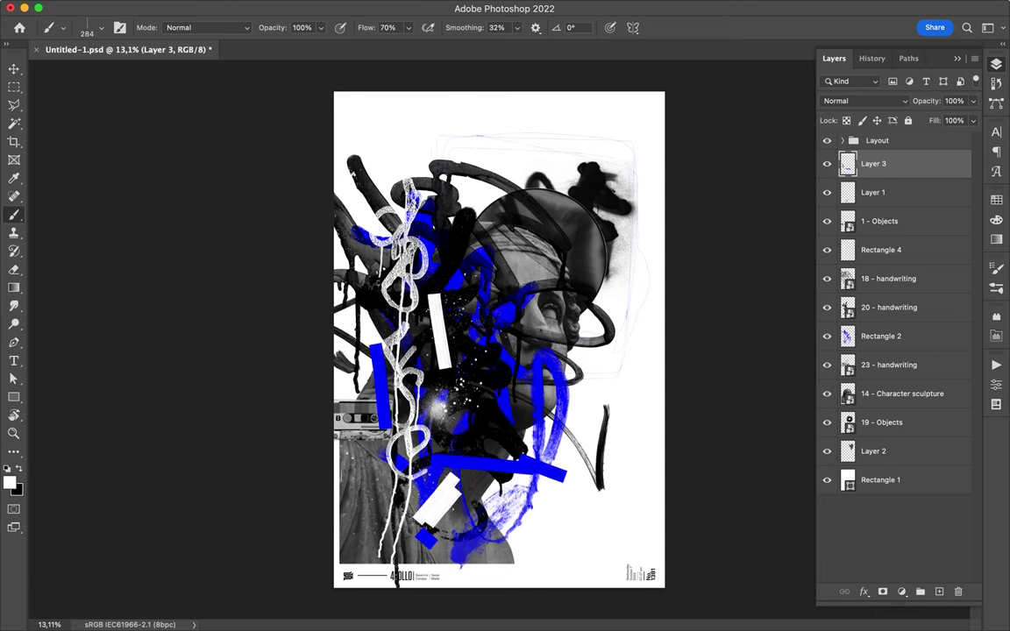
left_click_drag(323, 504, 323, 517)
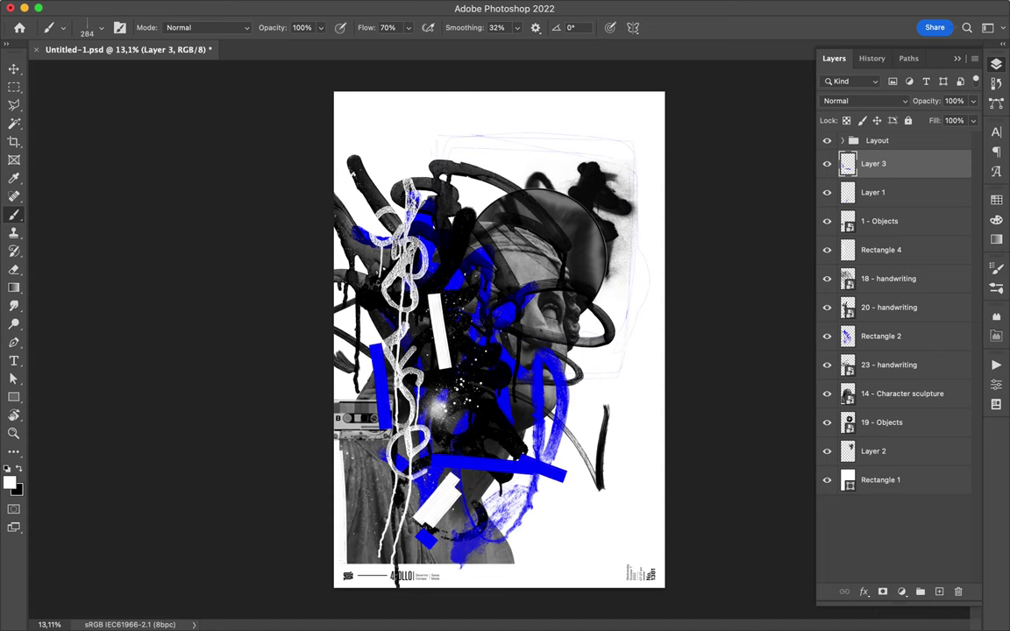
left_click_drag(515, 262, 552, 231)
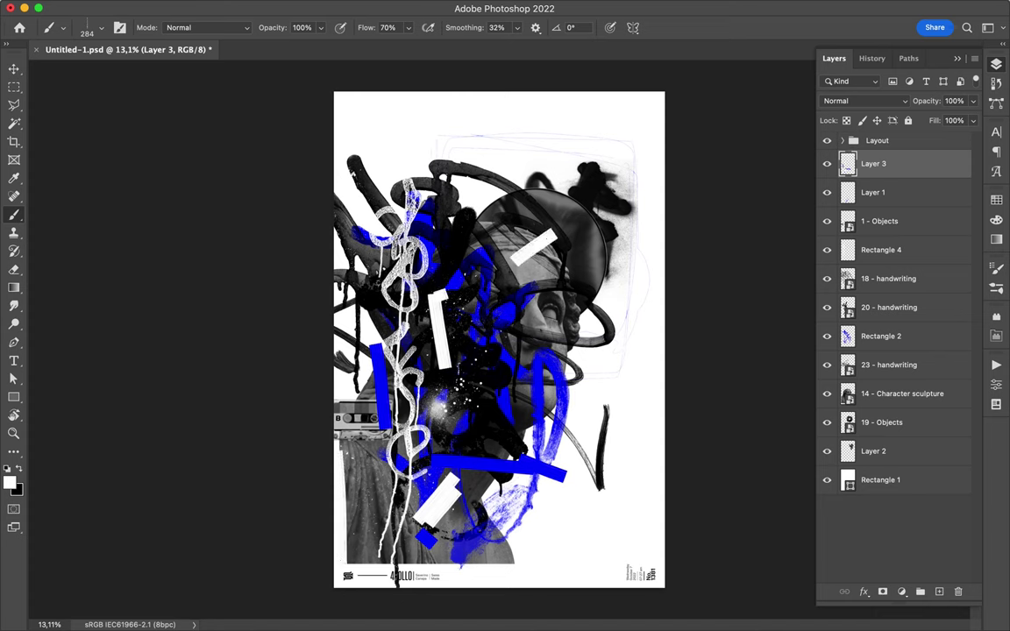
left_click_drag(454, 294, 455, 367)
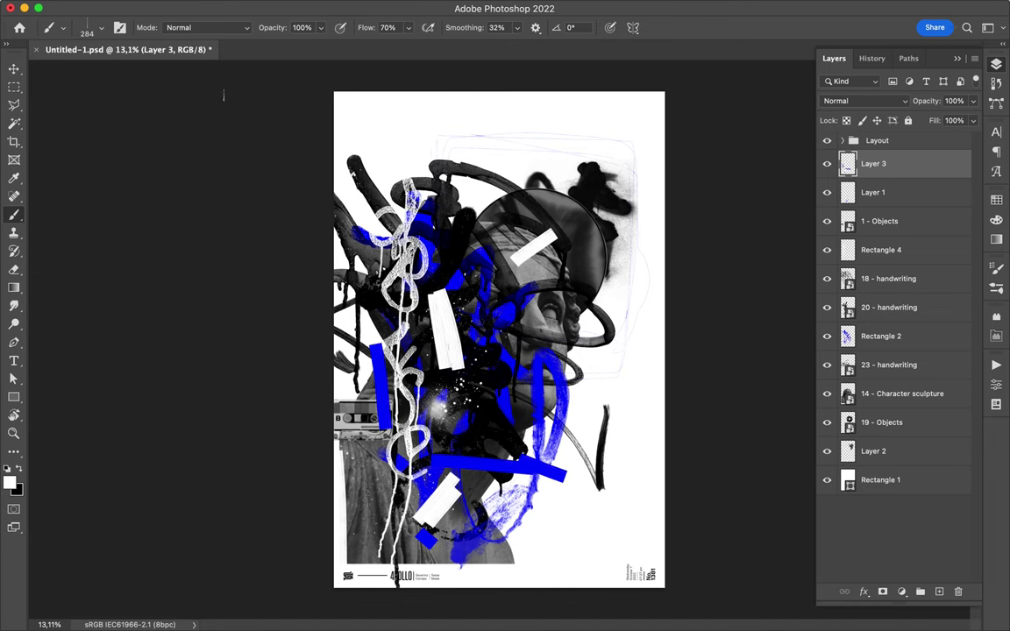
left_click(996, 199)
Step: Paint blue strips along the top-left and bottom edges, then save with Cmd+S
left_click(830, 236)
left_click_drag(386, 94, 281, 95)
mouse_move(449, 586)
left_mouse_down()
mouse_move(698, 582)
mouse_move(528, 593)
left_mouse_up()
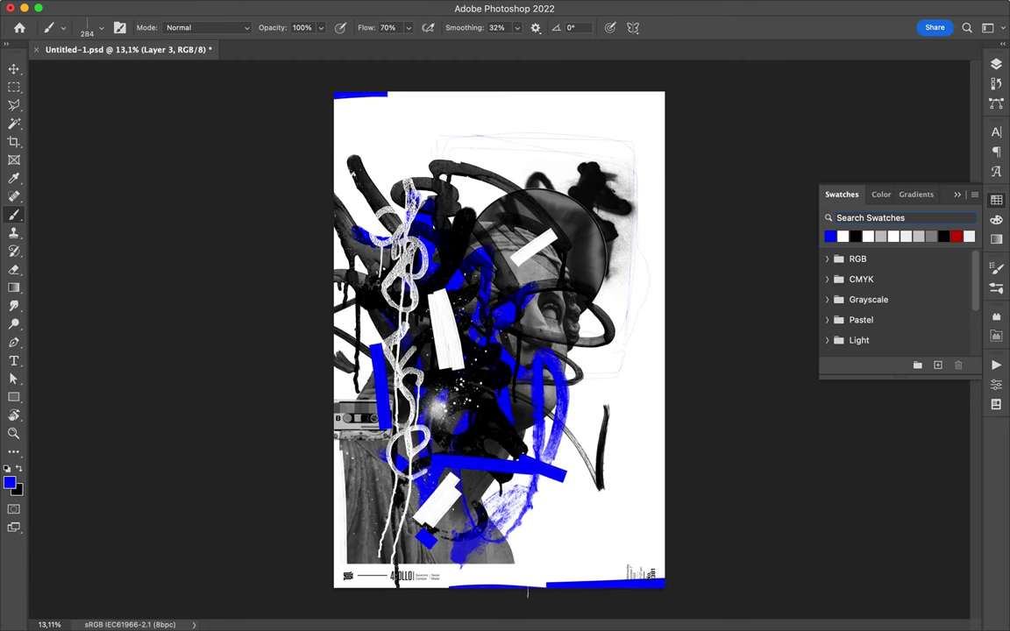
key("super+s")
left_click(711, 8)
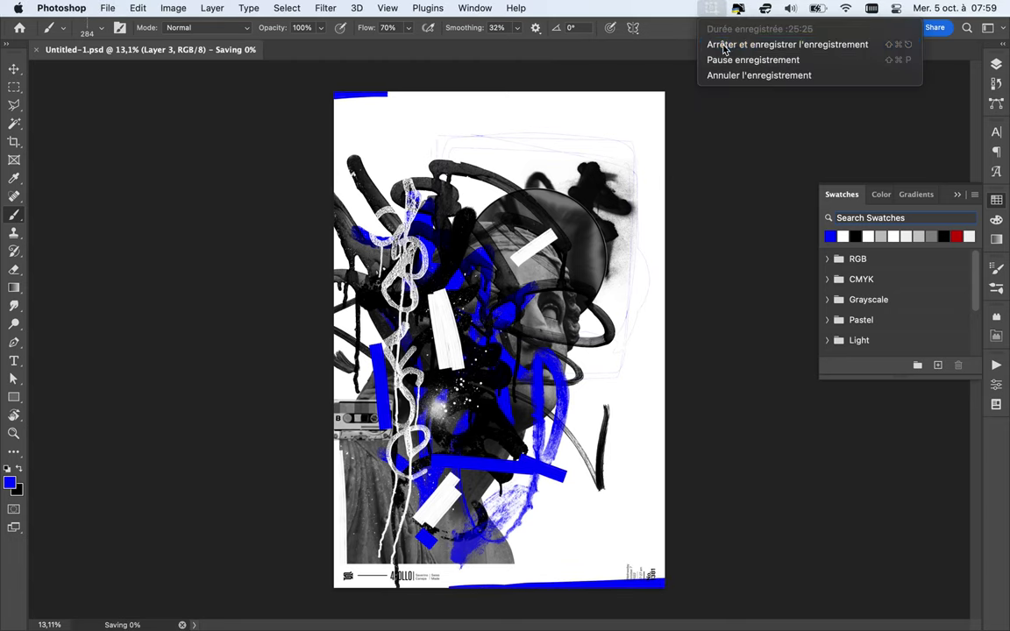